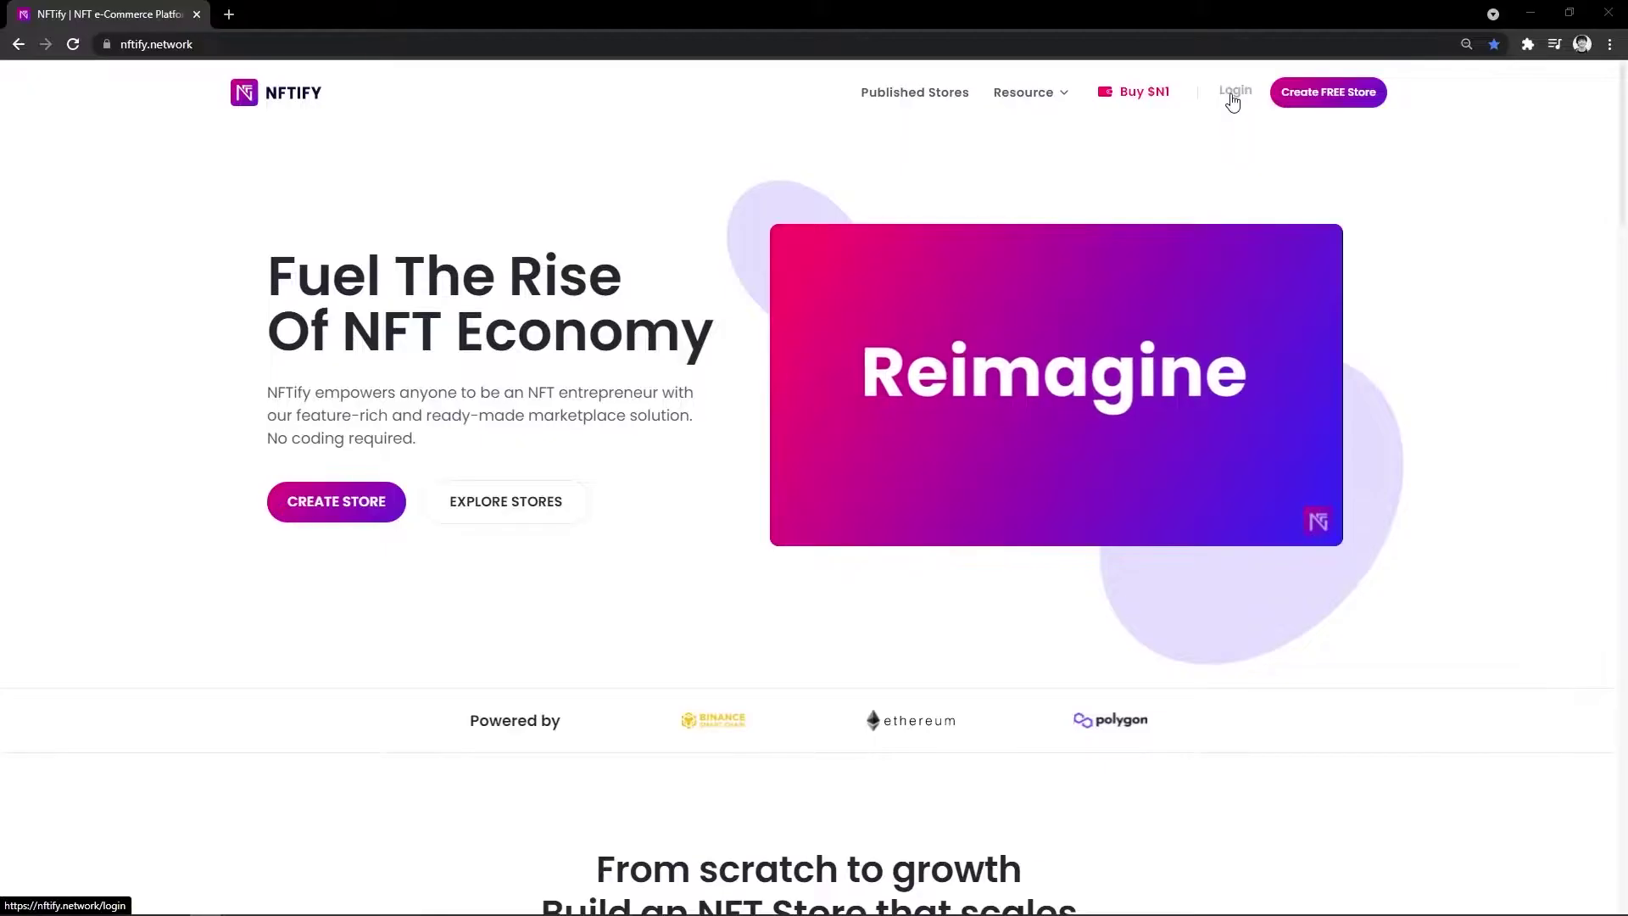
Sign in, choose NFTify Store, and open the Default Theme in the theme customizer
left_click(1233, 94)
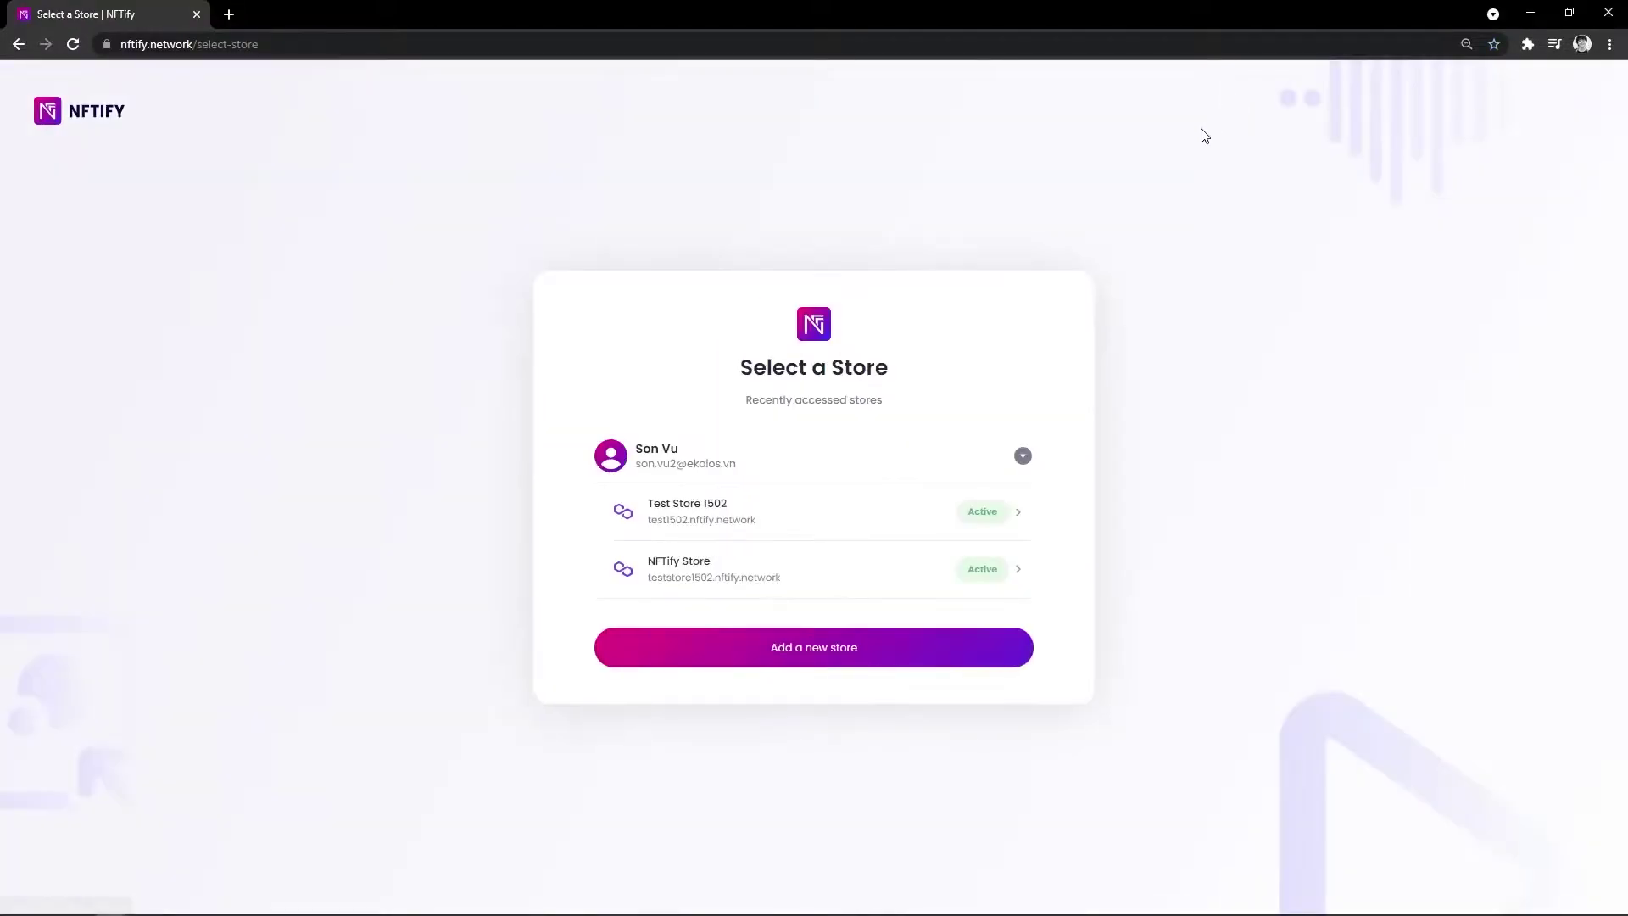
left_click(743, 573)
left_click(381, 433)
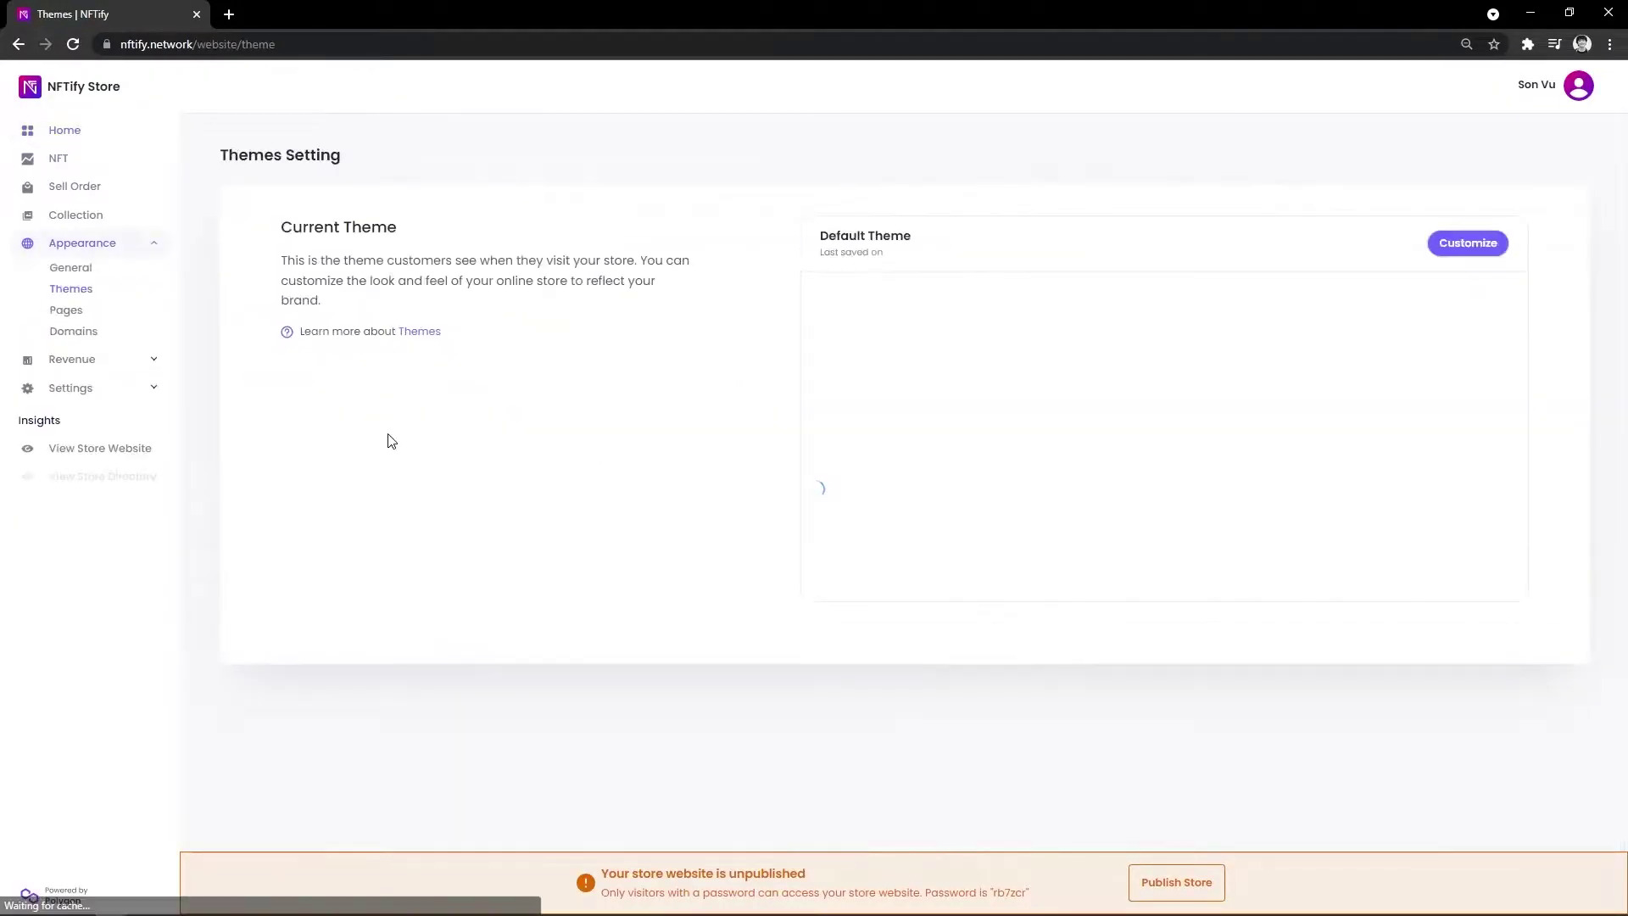
left_click(1484, 248)
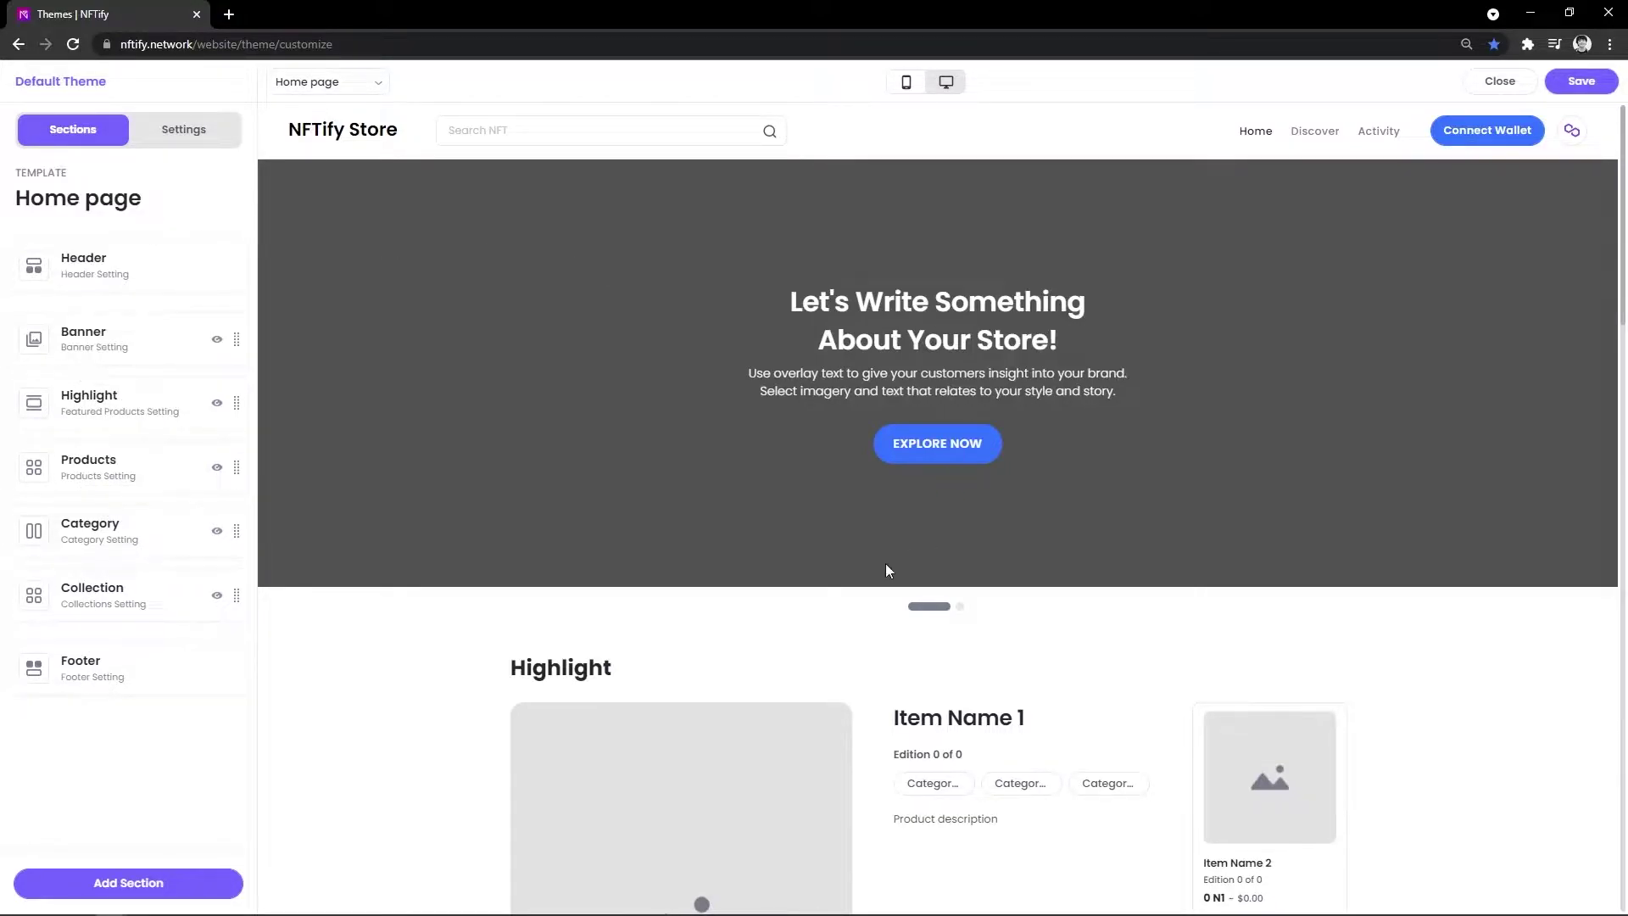
scroll(715, 432, "down", 3)
scroll(716, 433, "down", 4)
scroll(720, 433, "down", 4)
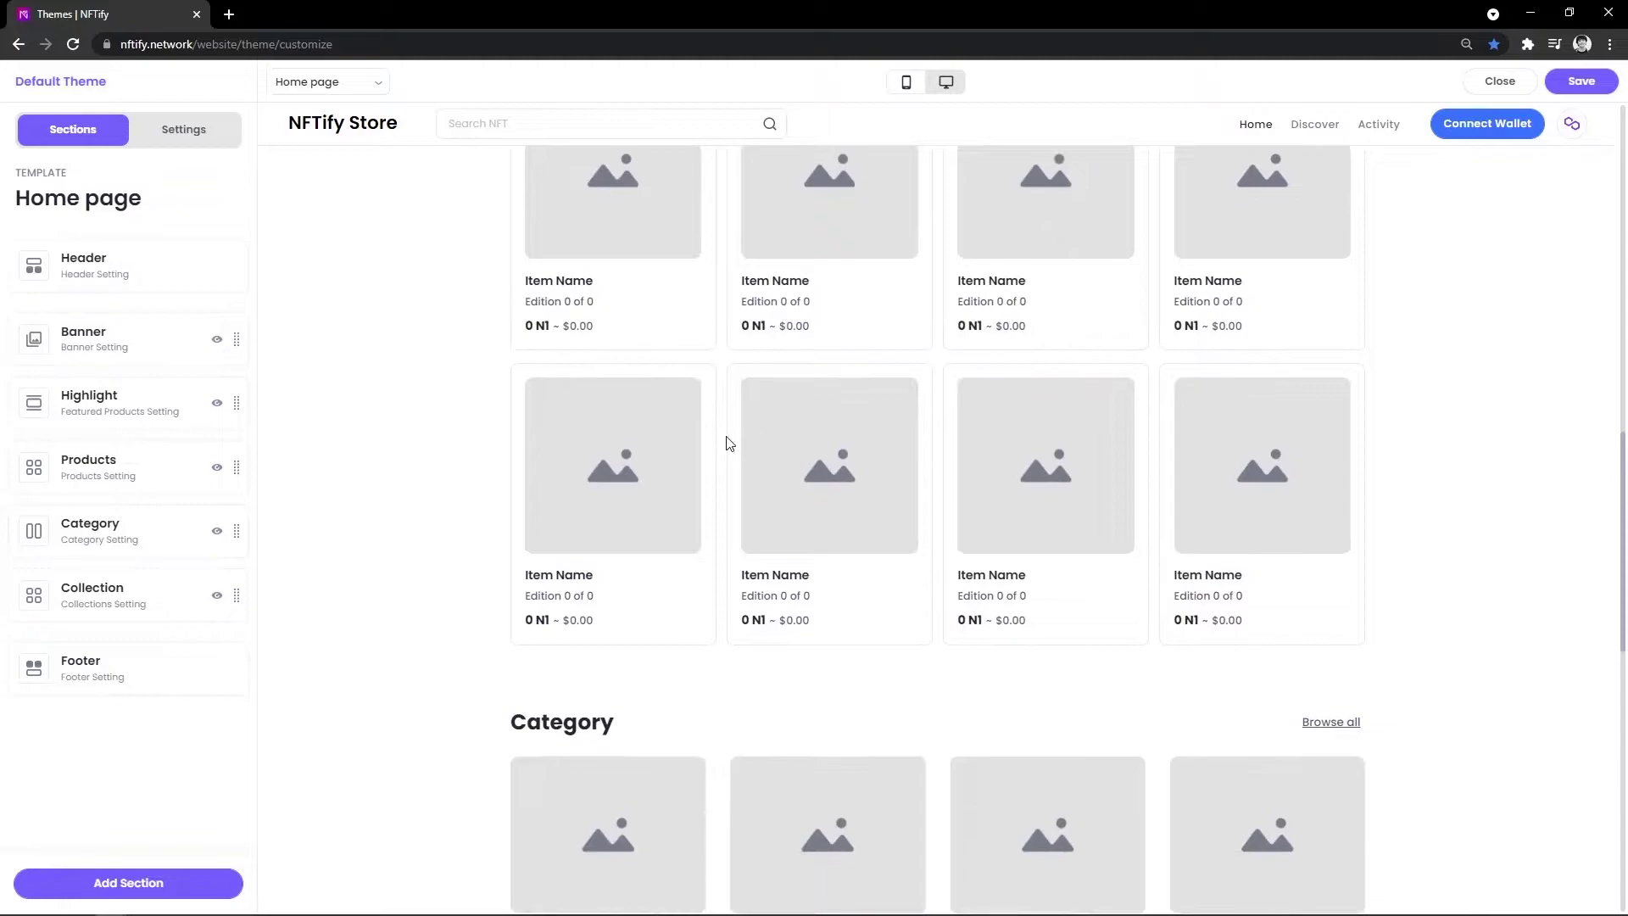
scroll(726, 443, "up", 5)
scroll(727, 442, "up", 5)
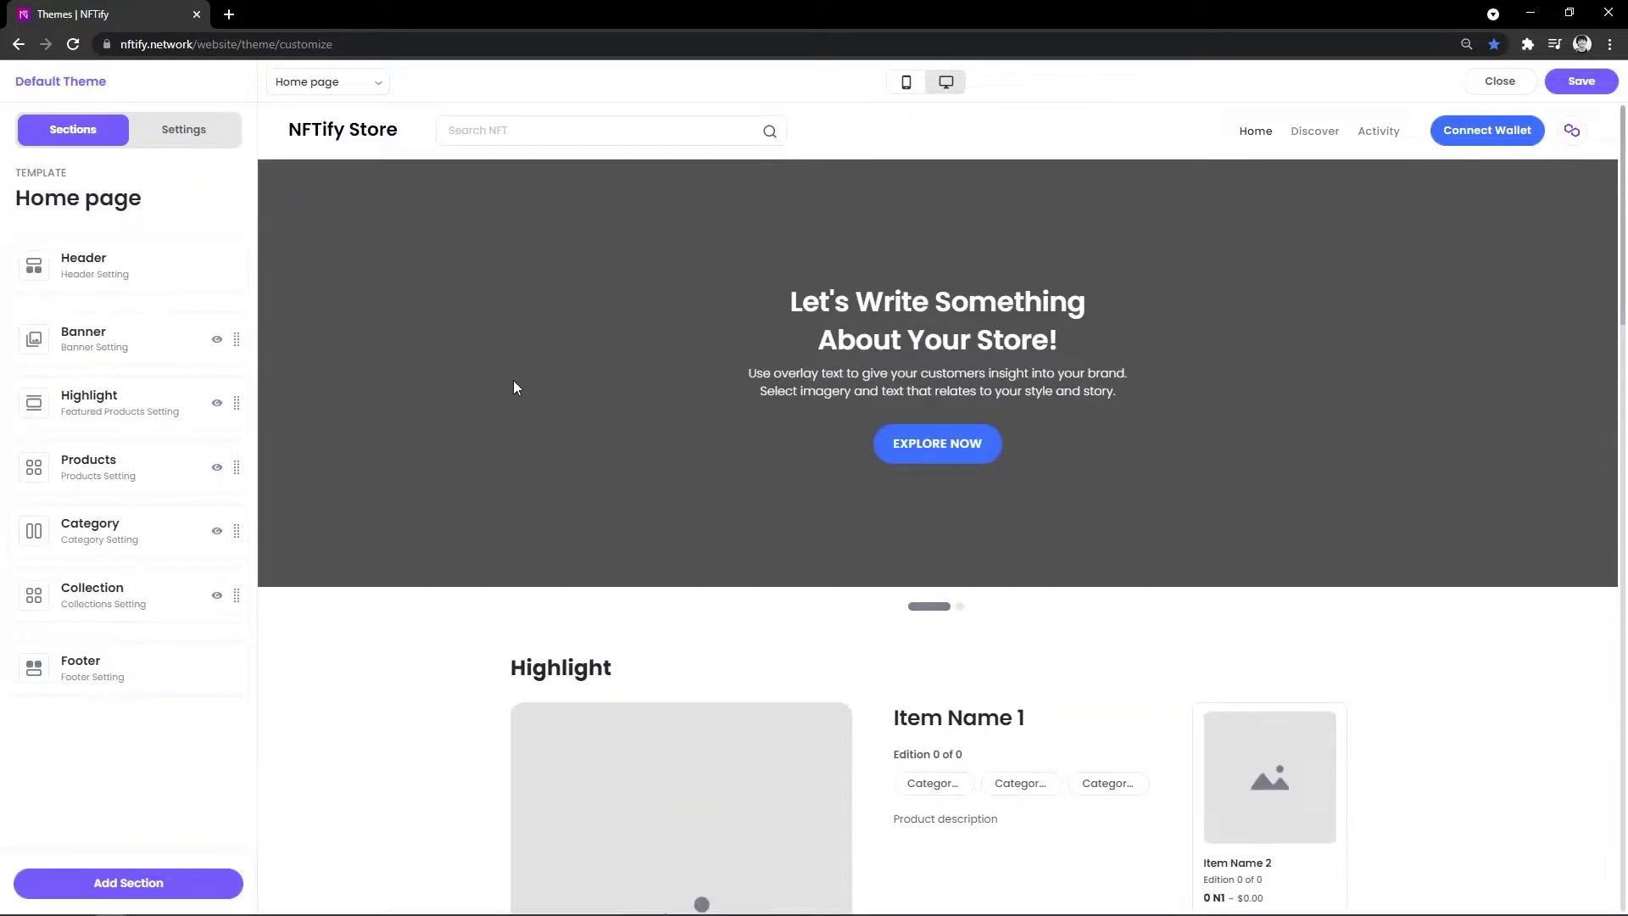
mouse_move(127, 338)
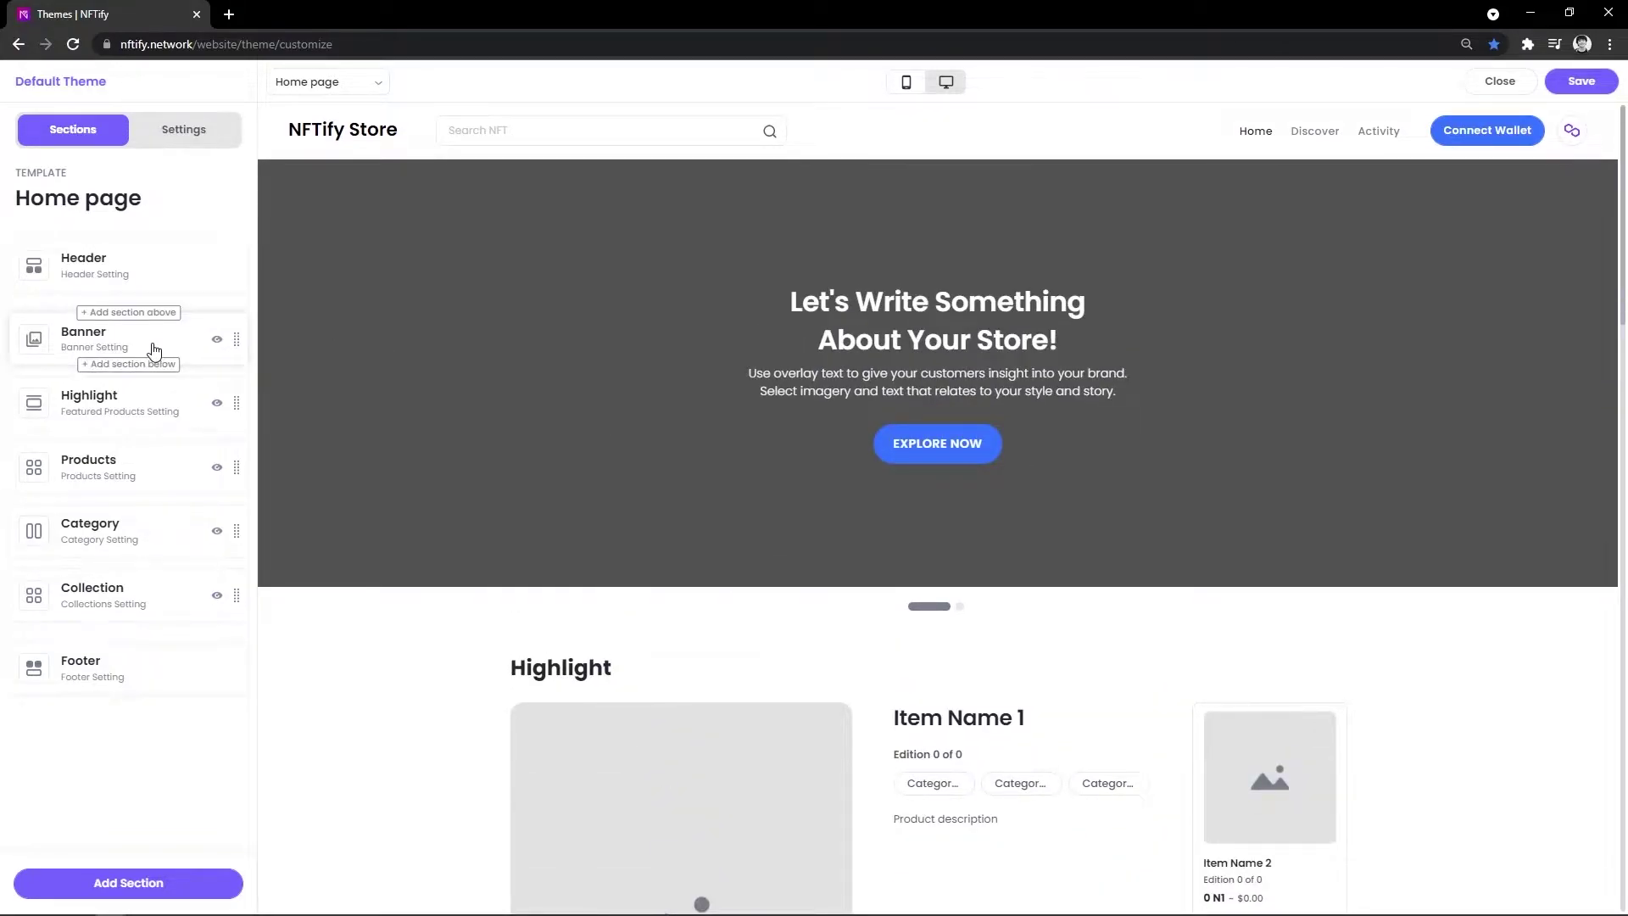
Move the Banner section down and back under Header, toggle its visibility, and open its settings
left_click_drag(154, 349, 141, 611)
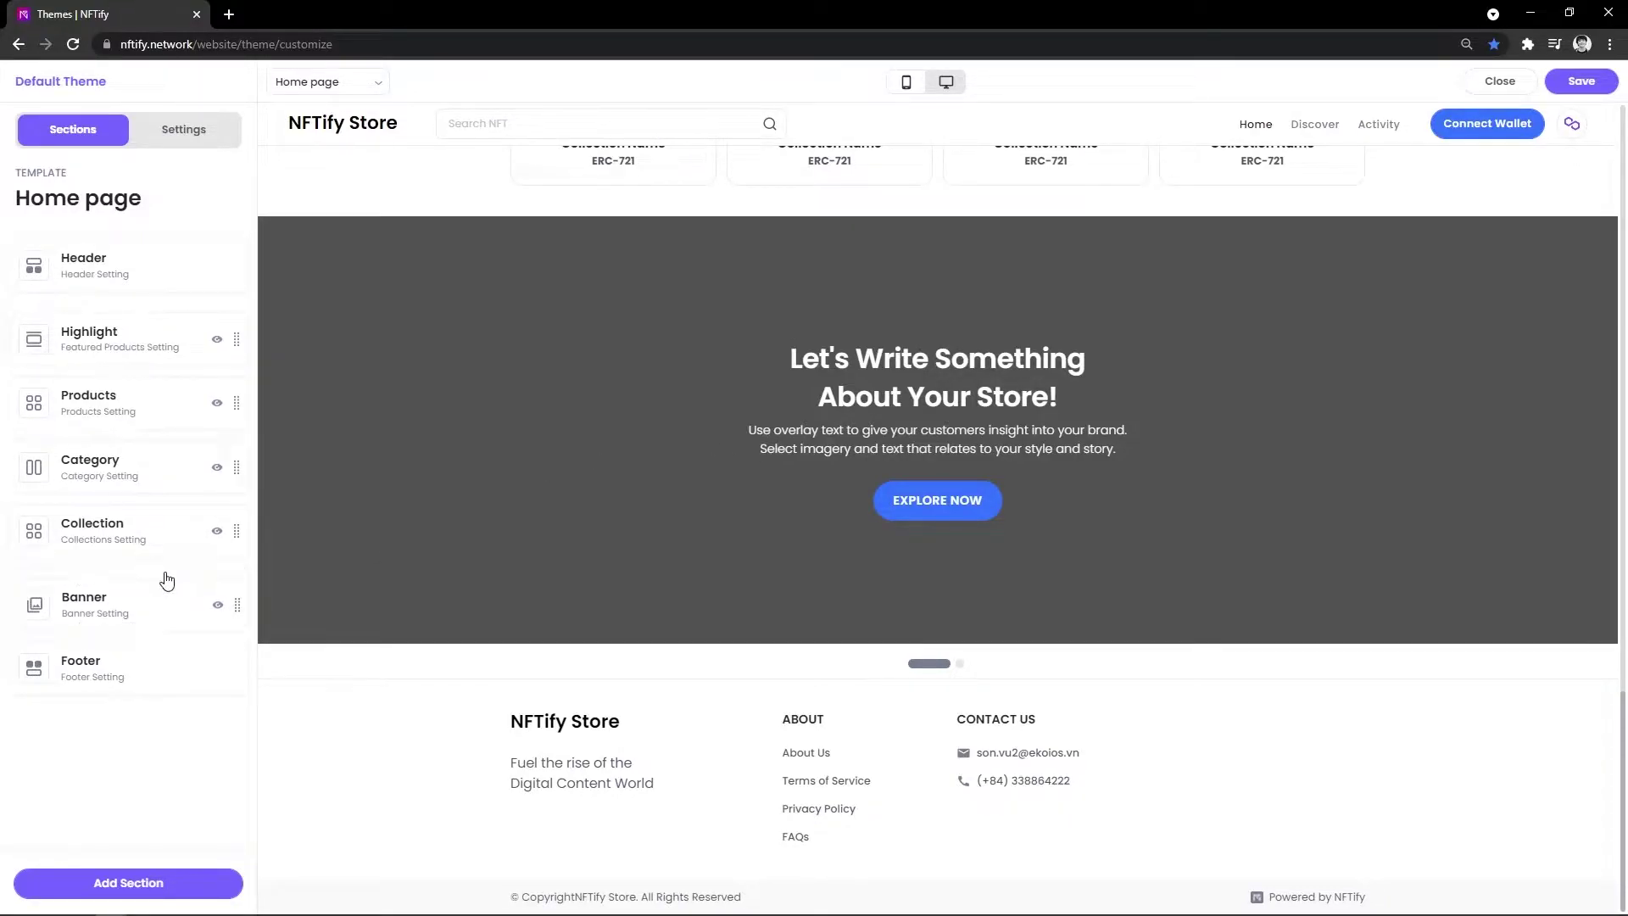
left_click_drag(155, 608, 166, 306)
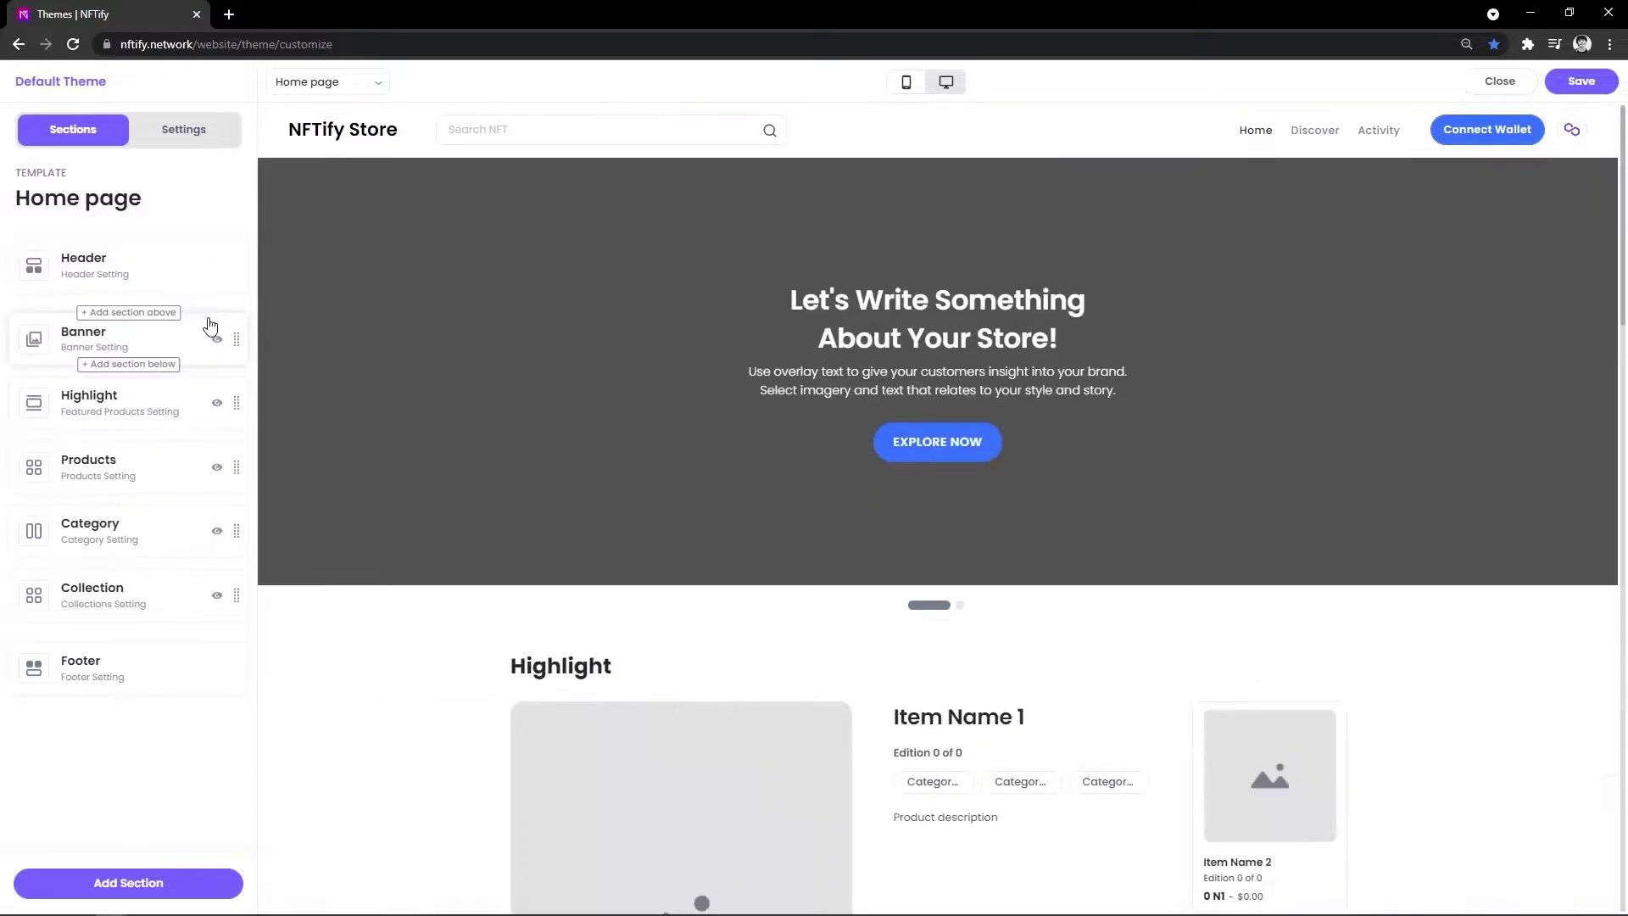
left_click(216, 340)
left_click(217, 341)
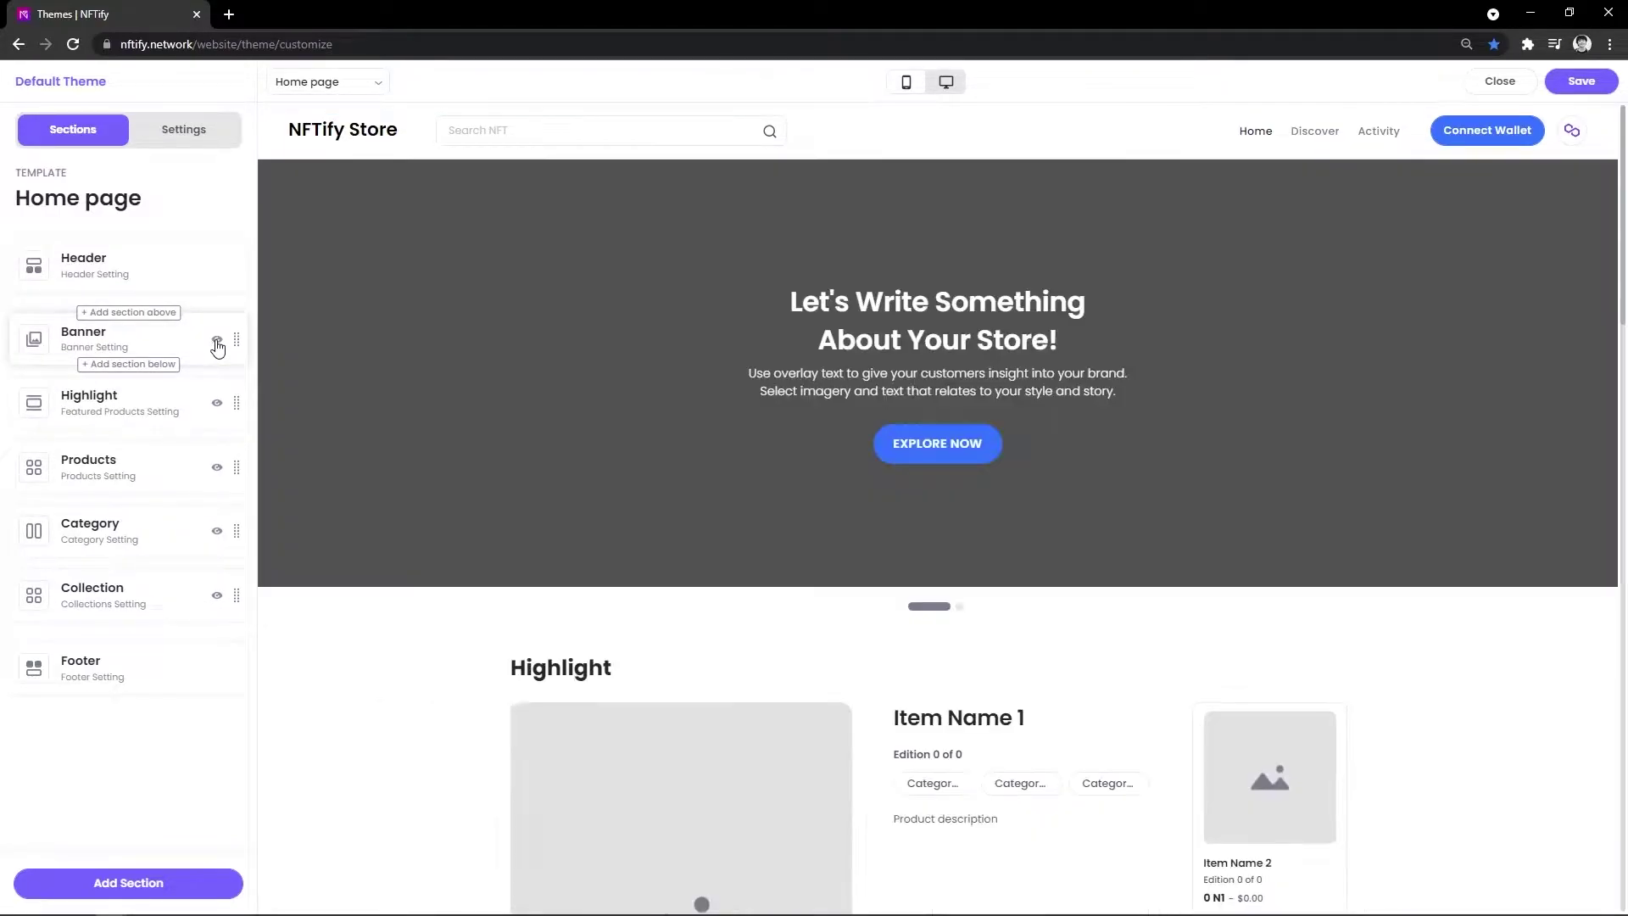
left_click(217, 343)
left_click(218, 343)
left_click(124, 350)
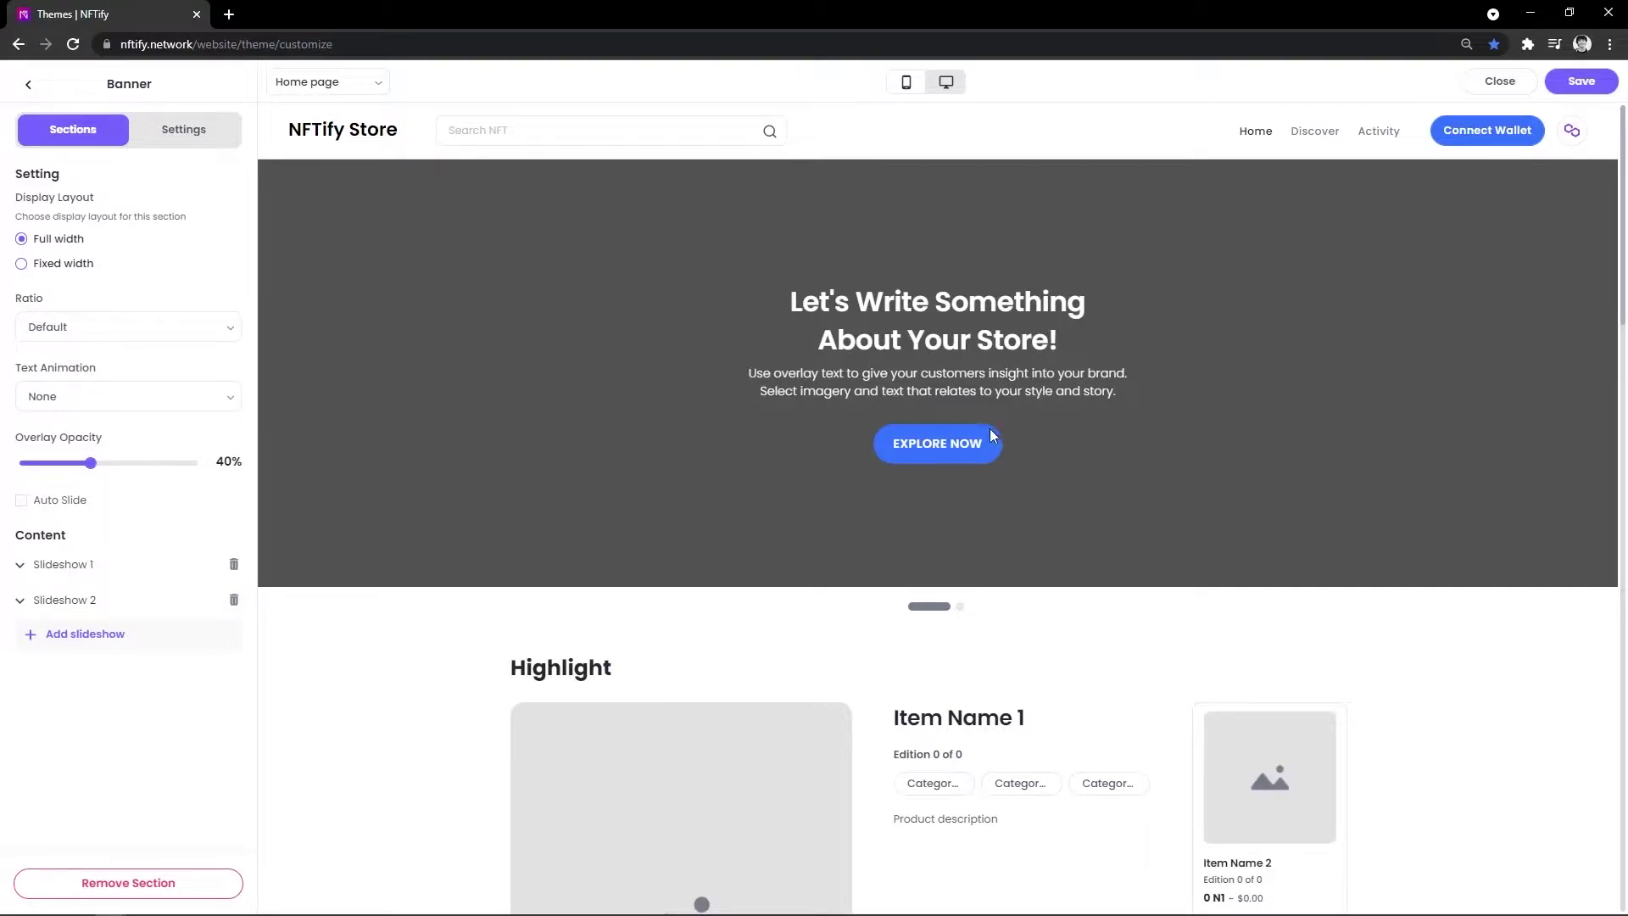
Try fixed then full width and 16:9 then Default ratio, and expand Slideshow 1
left_click(52, 266)
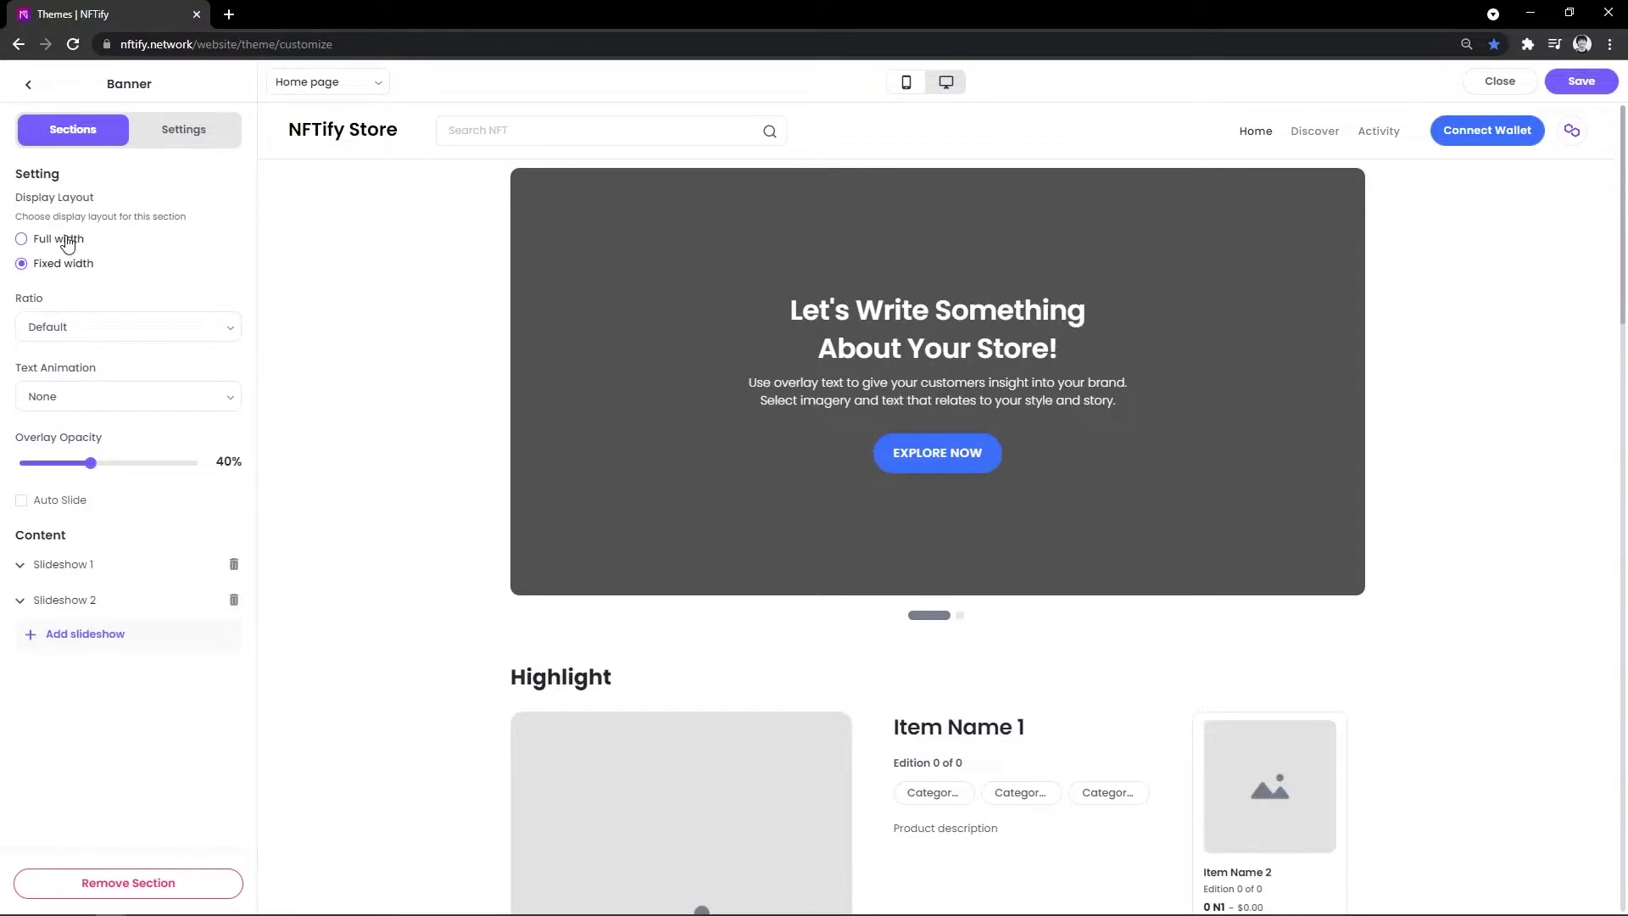
left_click(58, 240)
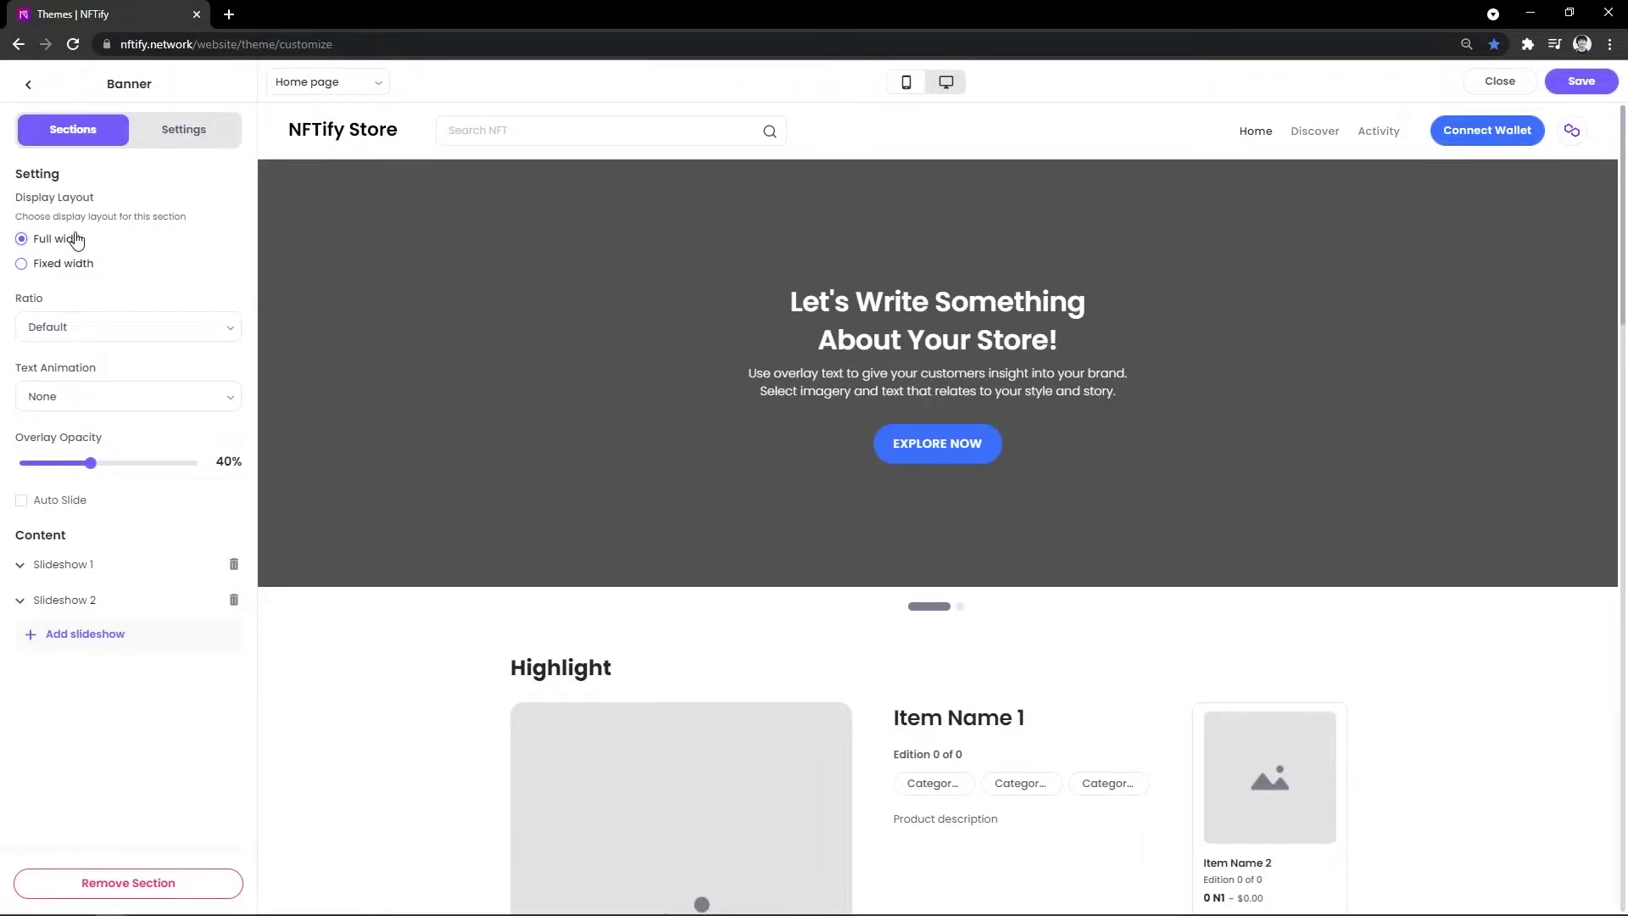
left_click(93, 328)
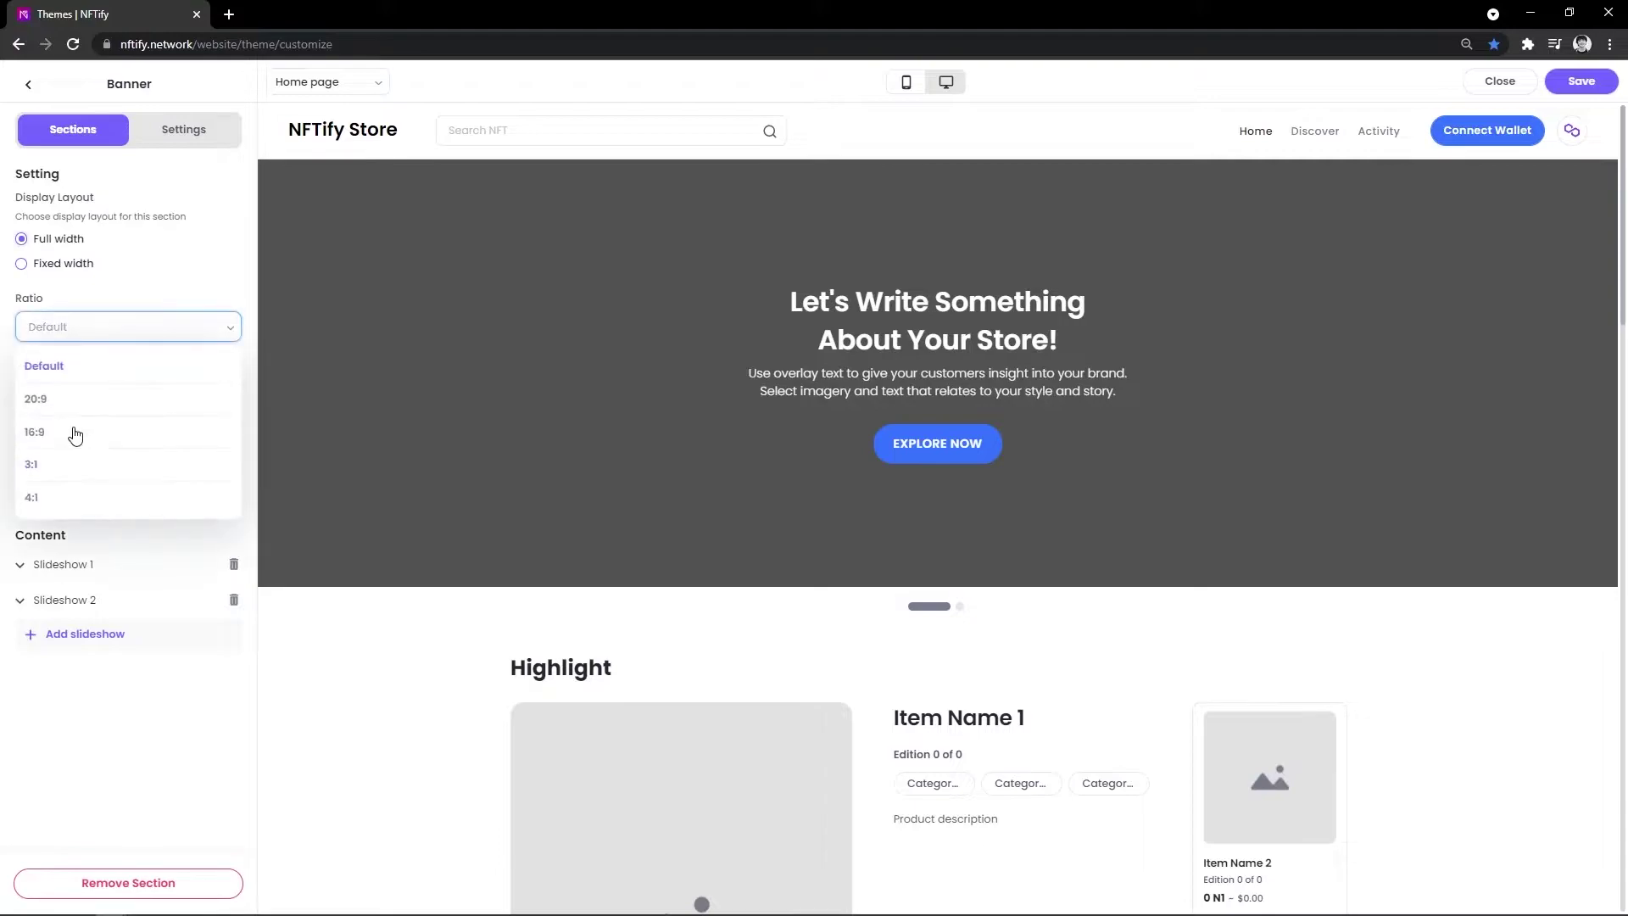
left_click(76, 432)
left_click(114, 328)
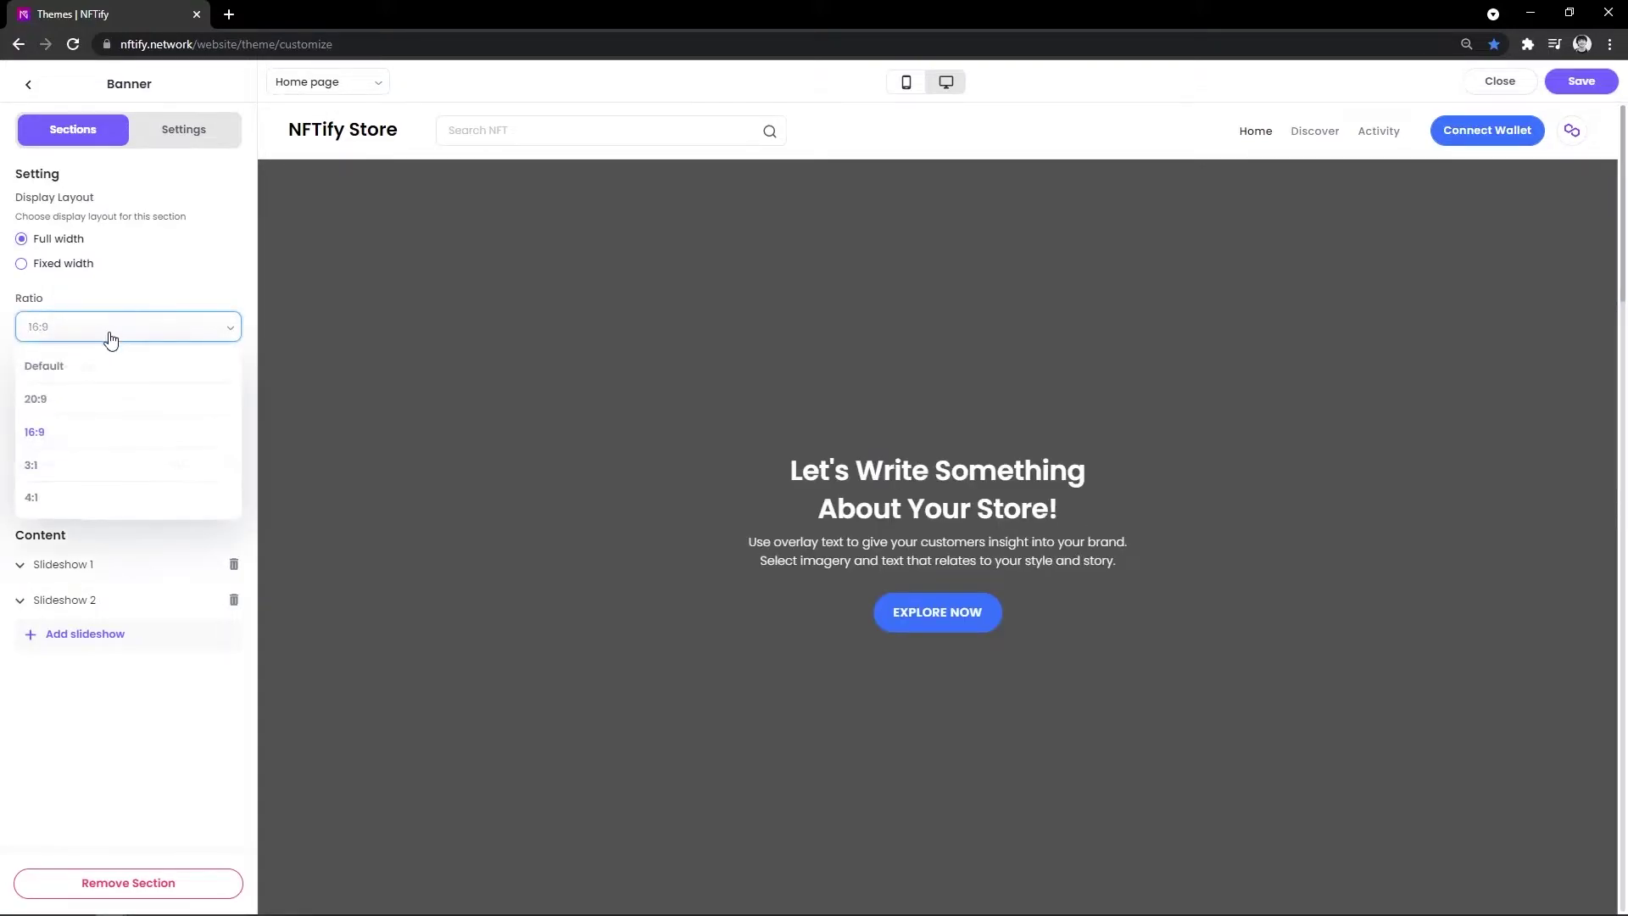
left_click(83, 367)
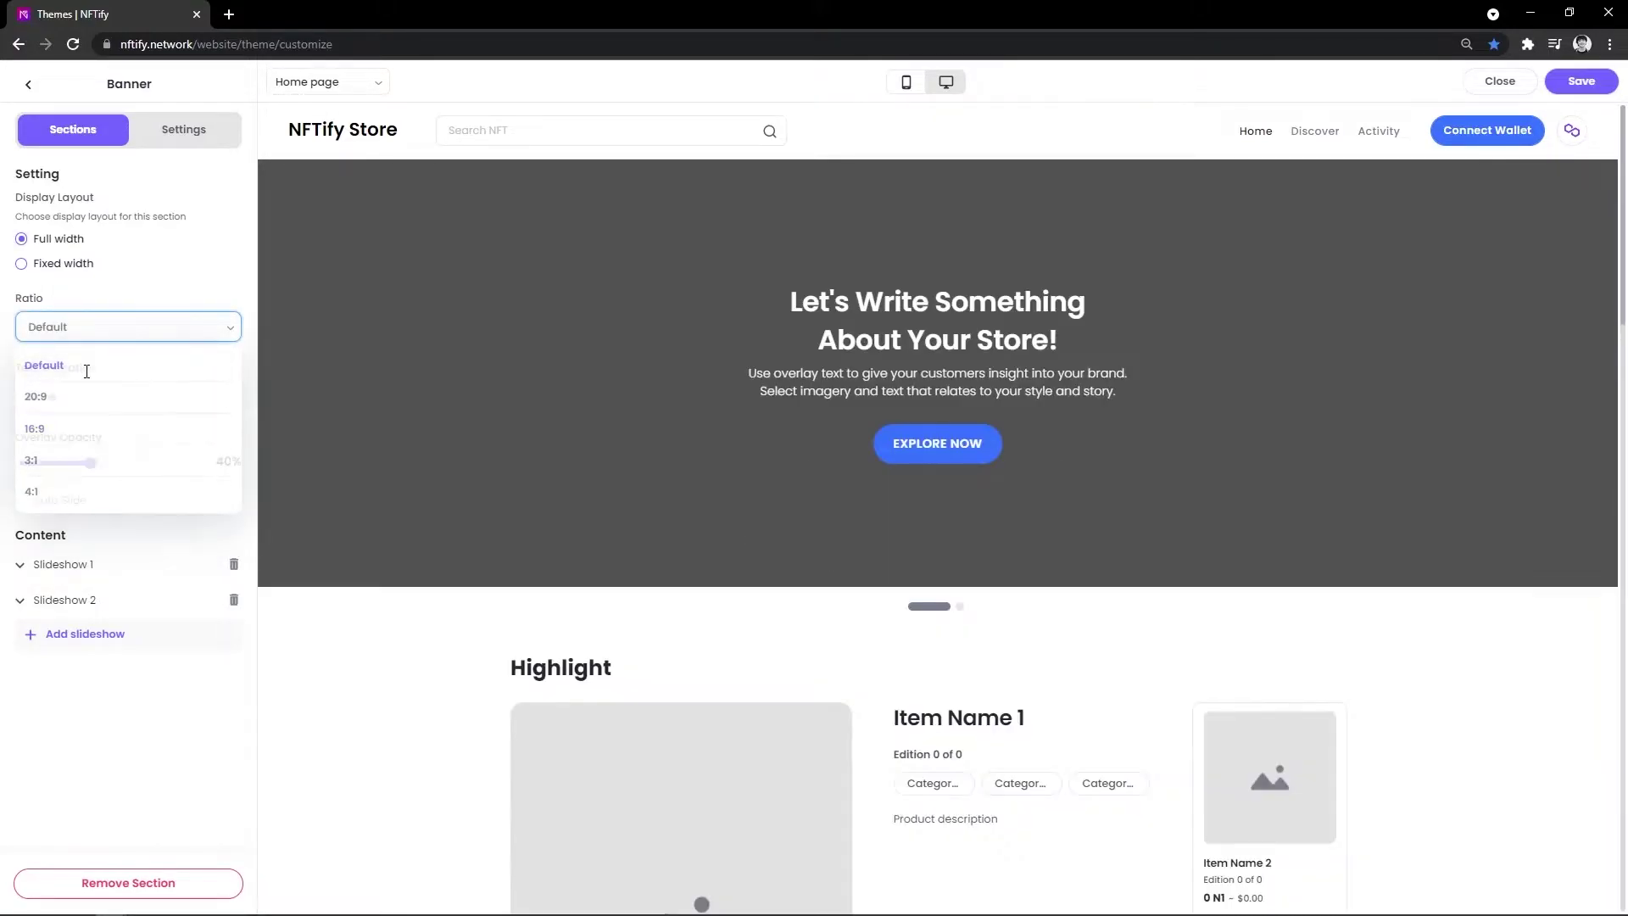
left_click(22, 564)
scroll(88, 599, "down", 2)
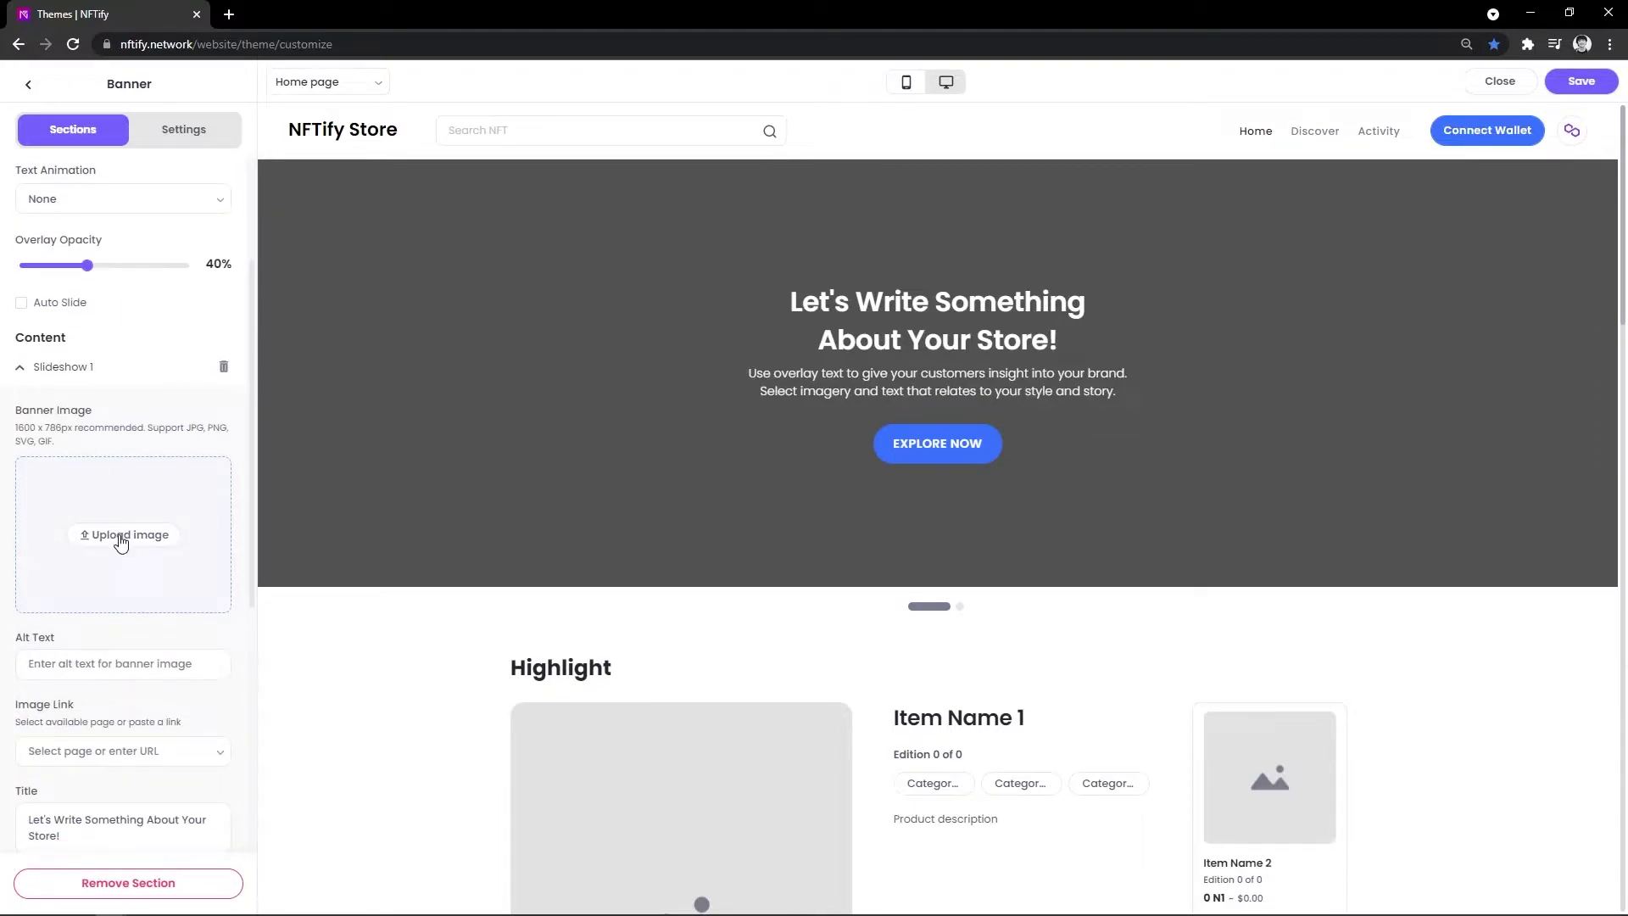
scroll(121, 541, "down", 1)
scroll(77, 433, "up", 4)
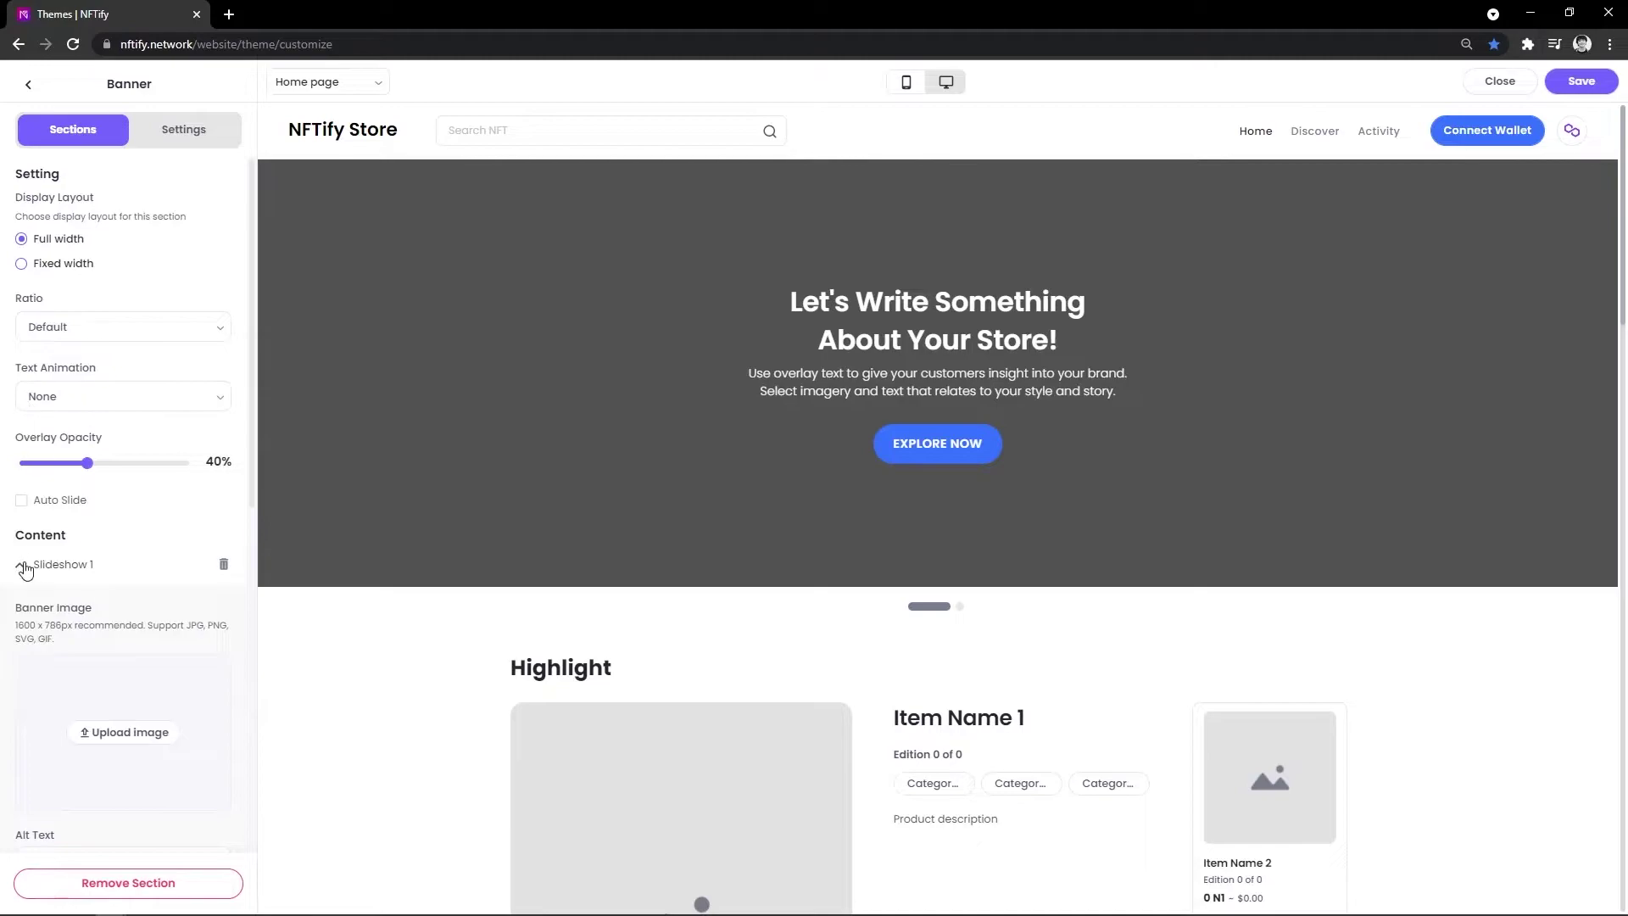
Upload an image for Slideshow 1 from the banner images folder
left_click(147, 738)
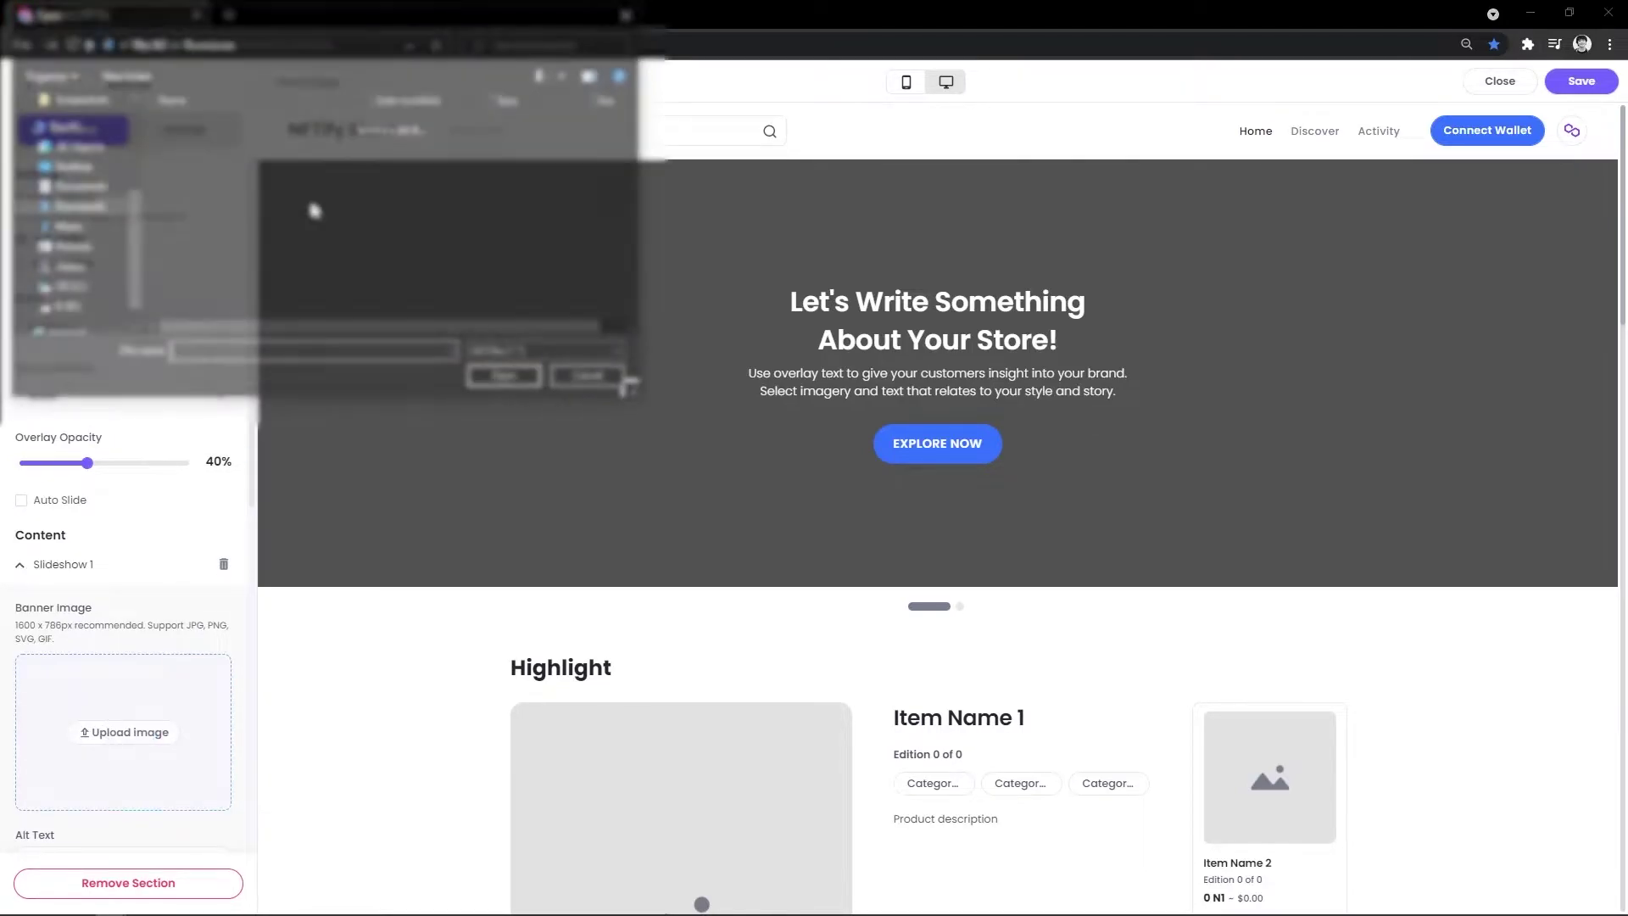
double_click(205, 204)
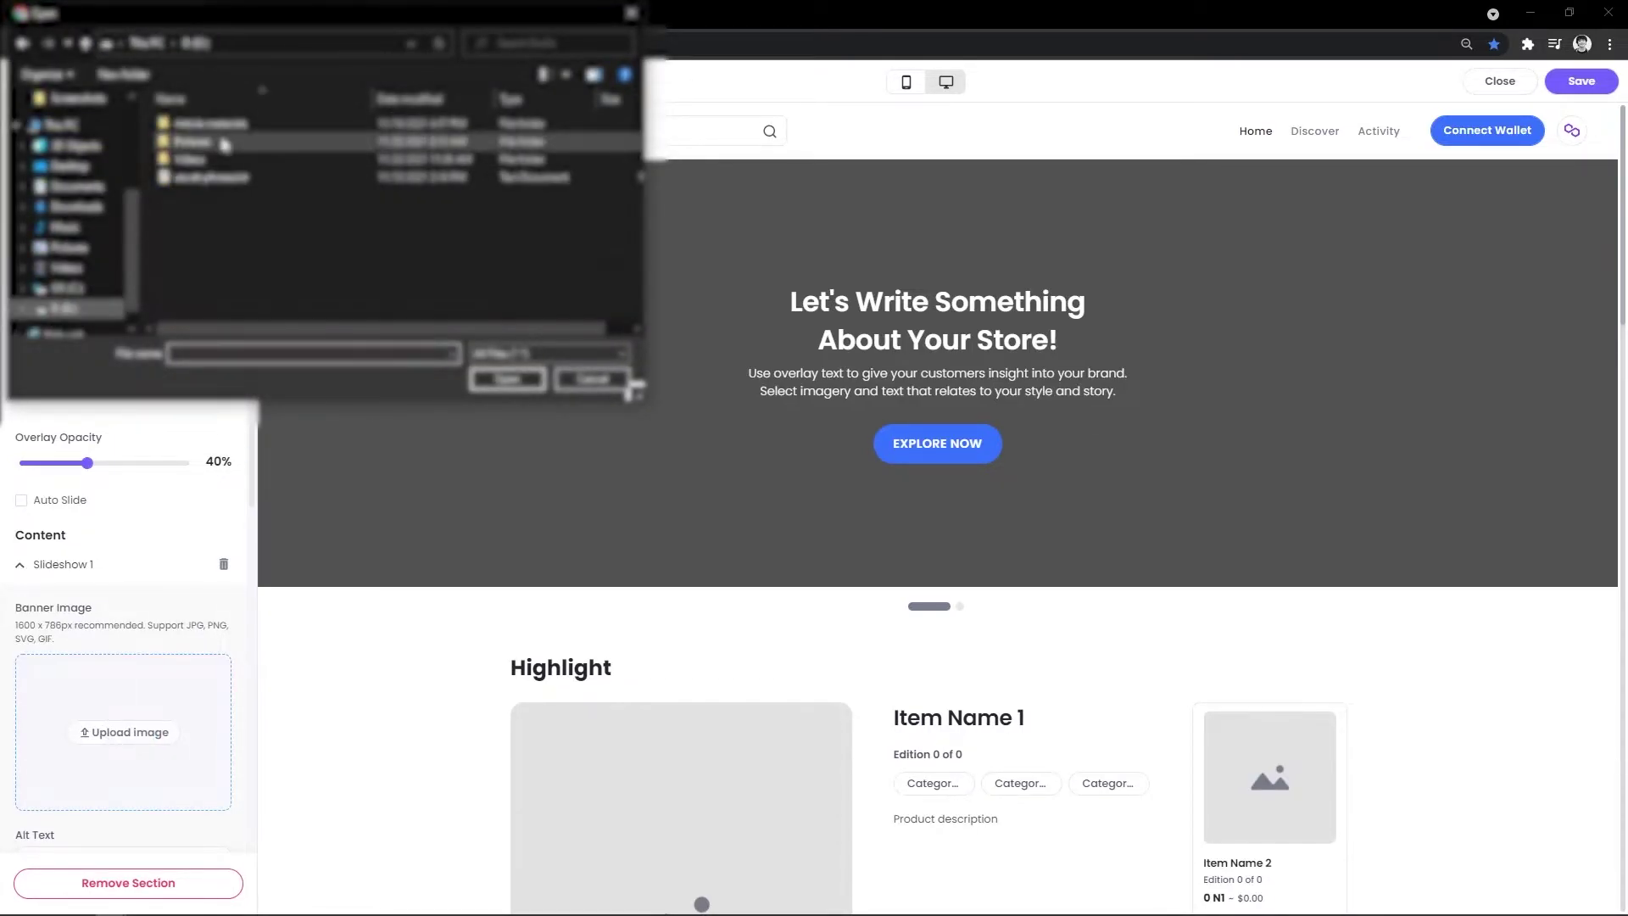
double_click(224, 144)
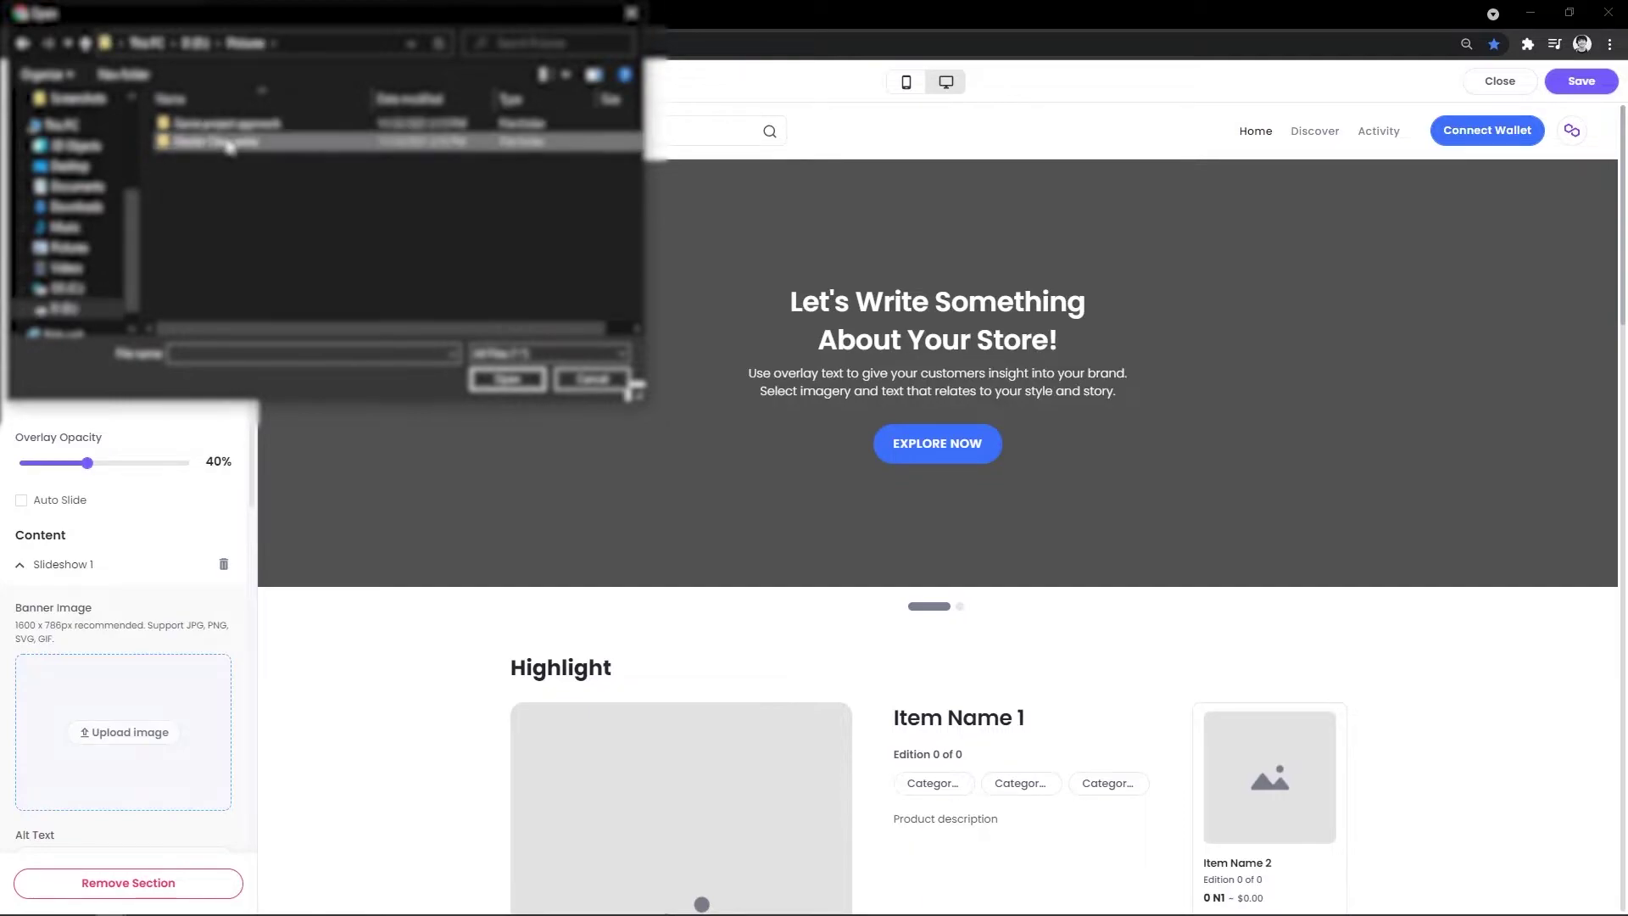
double_click(229, 144)
double_click(200, 160)
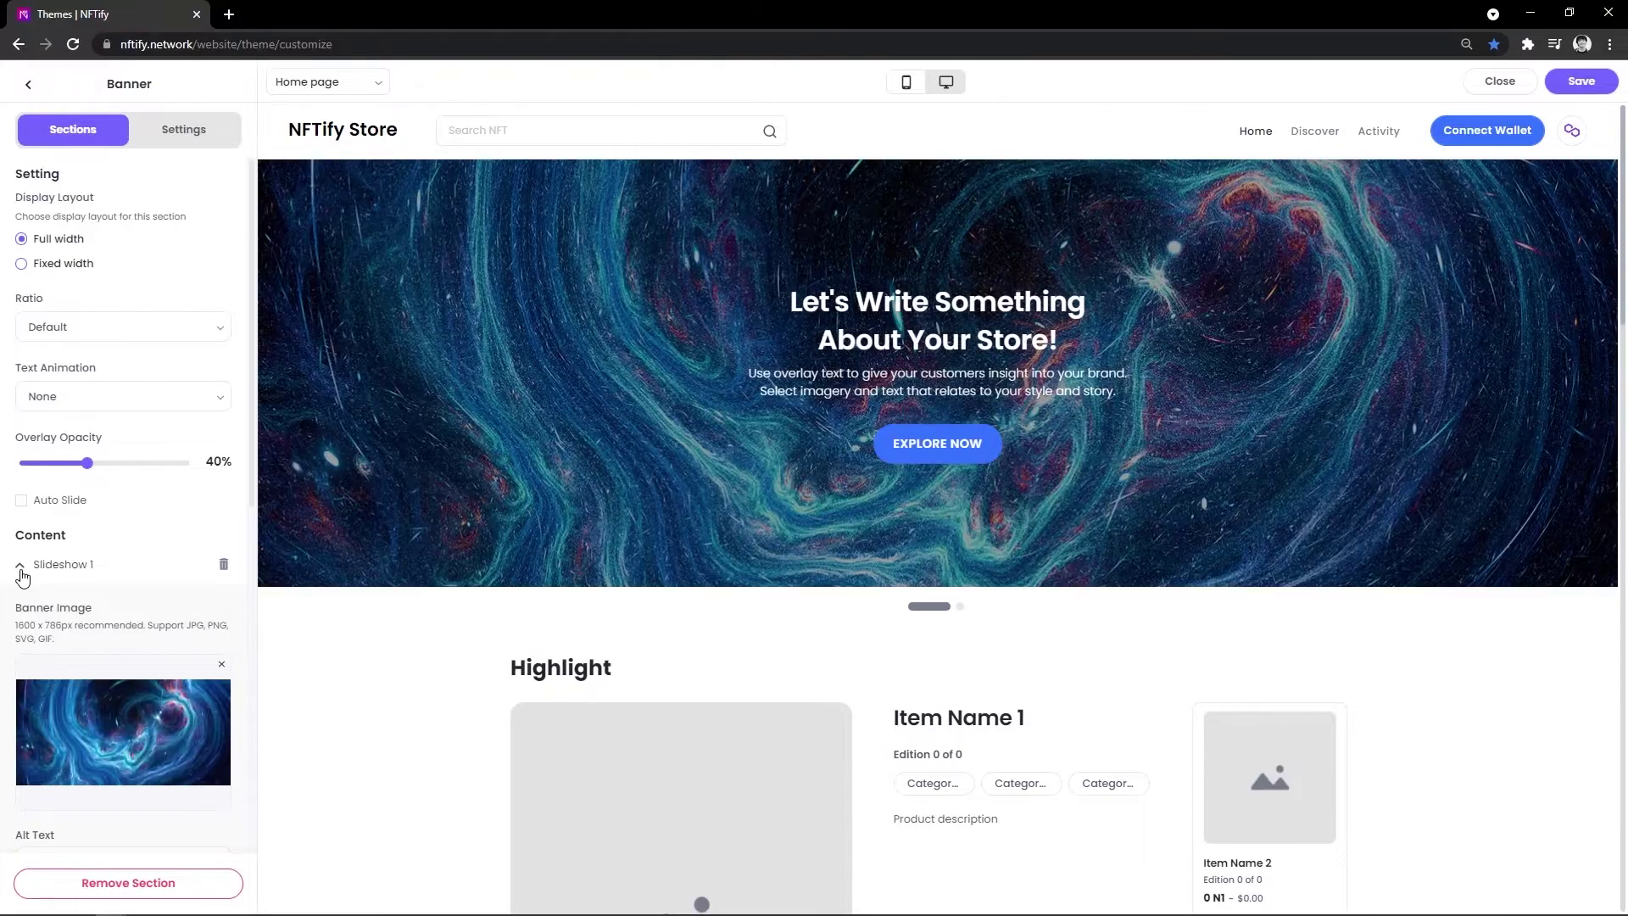
Collapse Slideshow 1 and give Slideshow 2 the galaxy image as its background
left_click(22, 567)
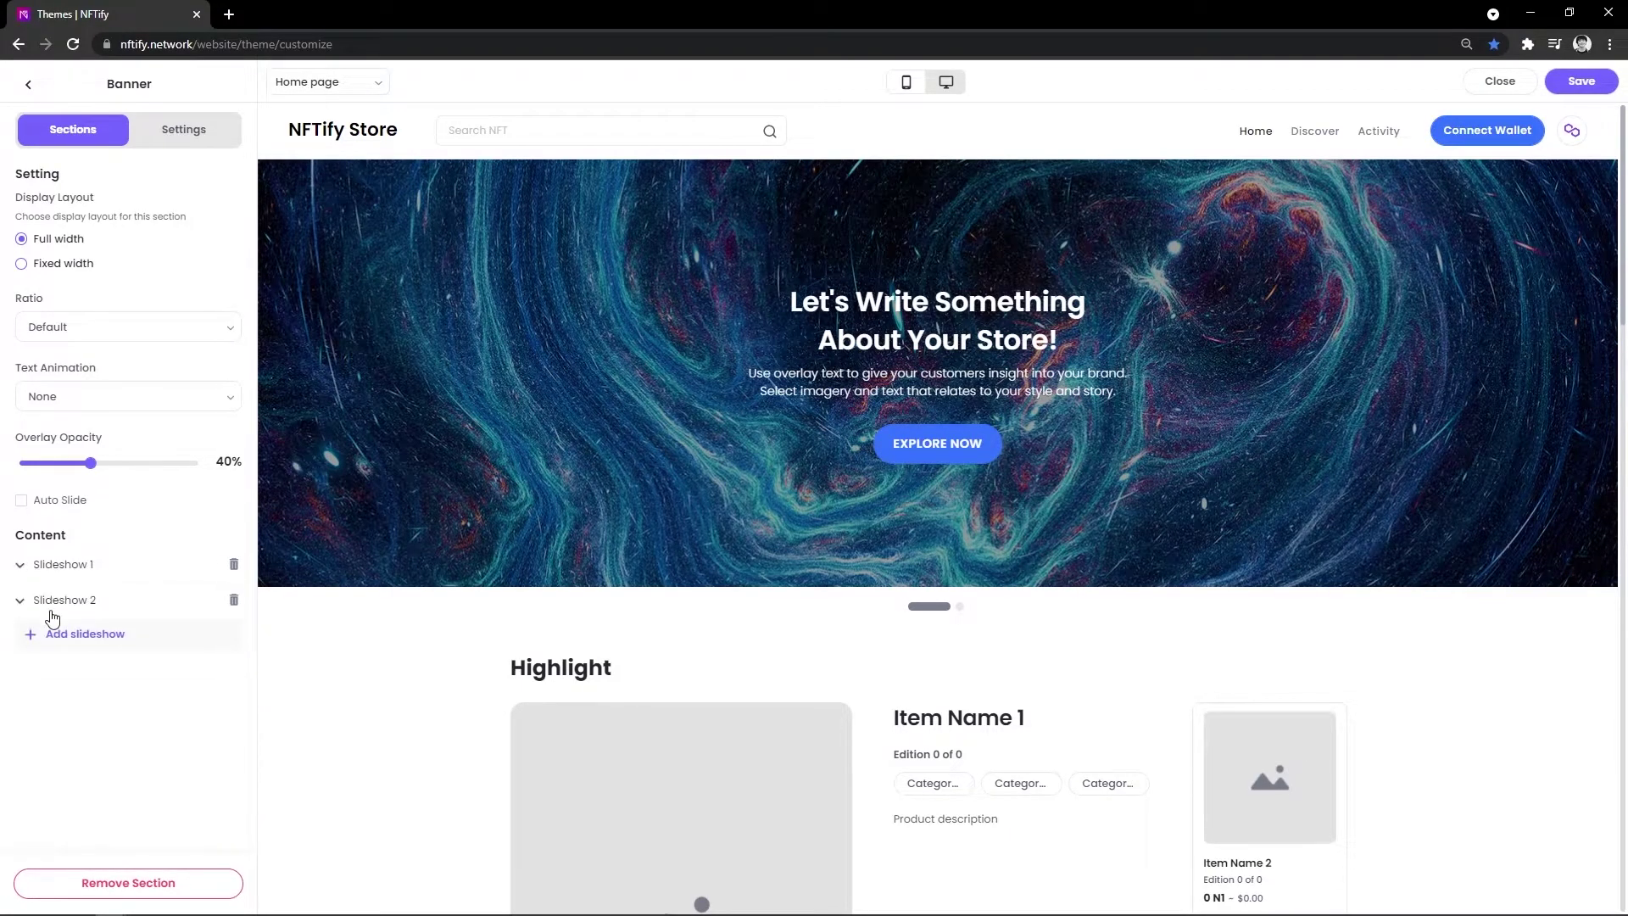
left_click(22, 602)
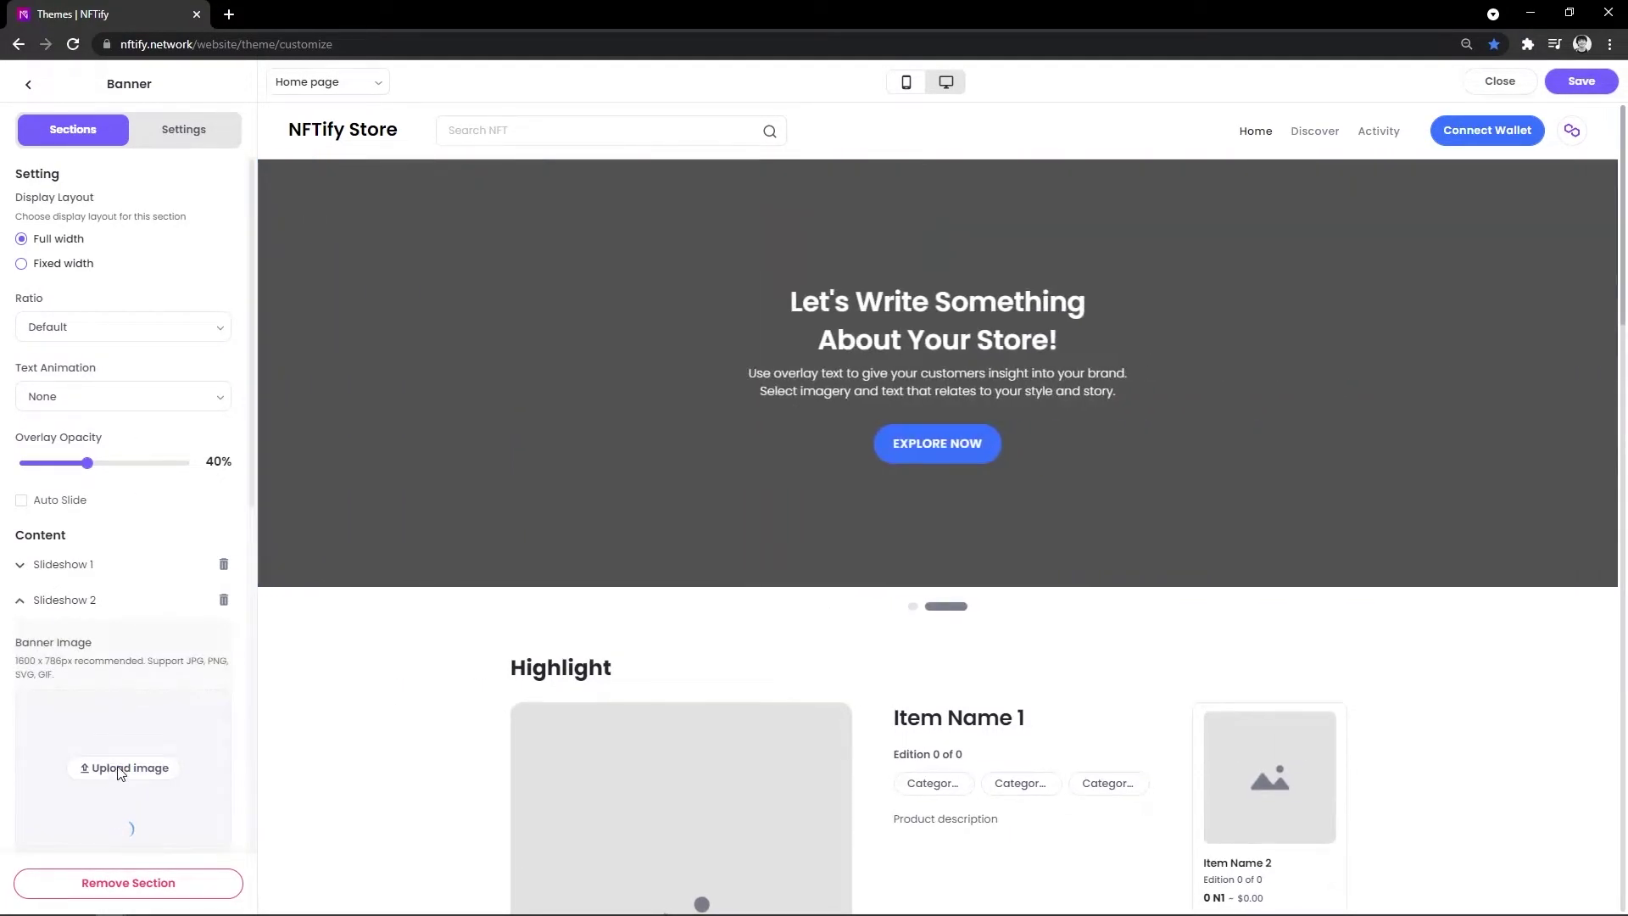
left_click(124, 767)
double_click(393, 152)
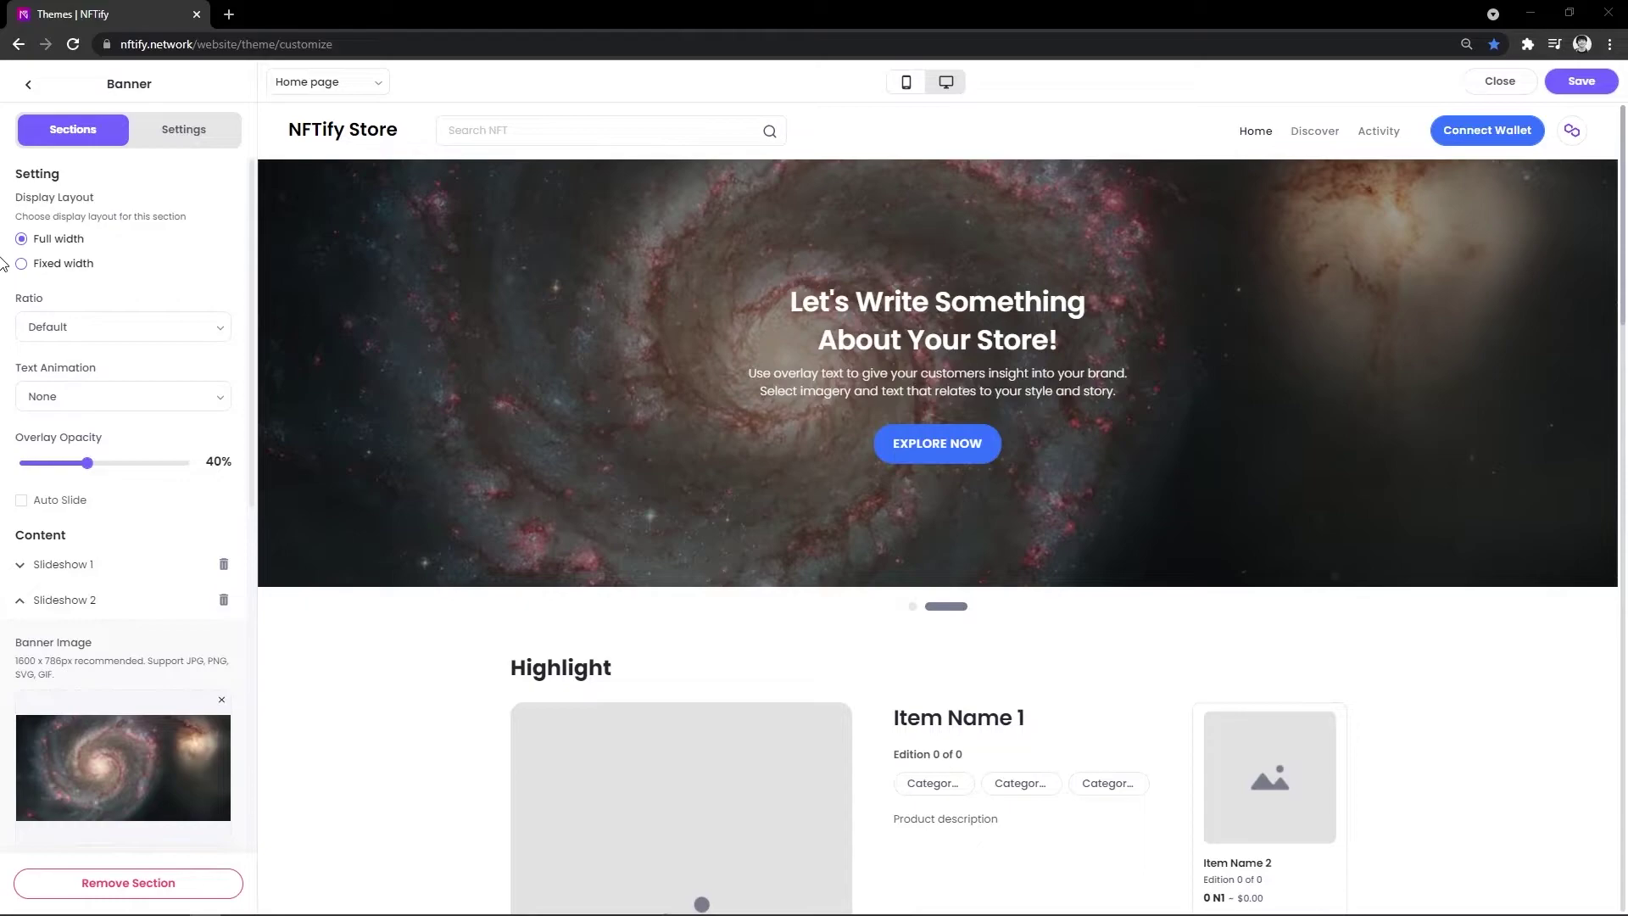
scroll(51, 573, "down", 4)
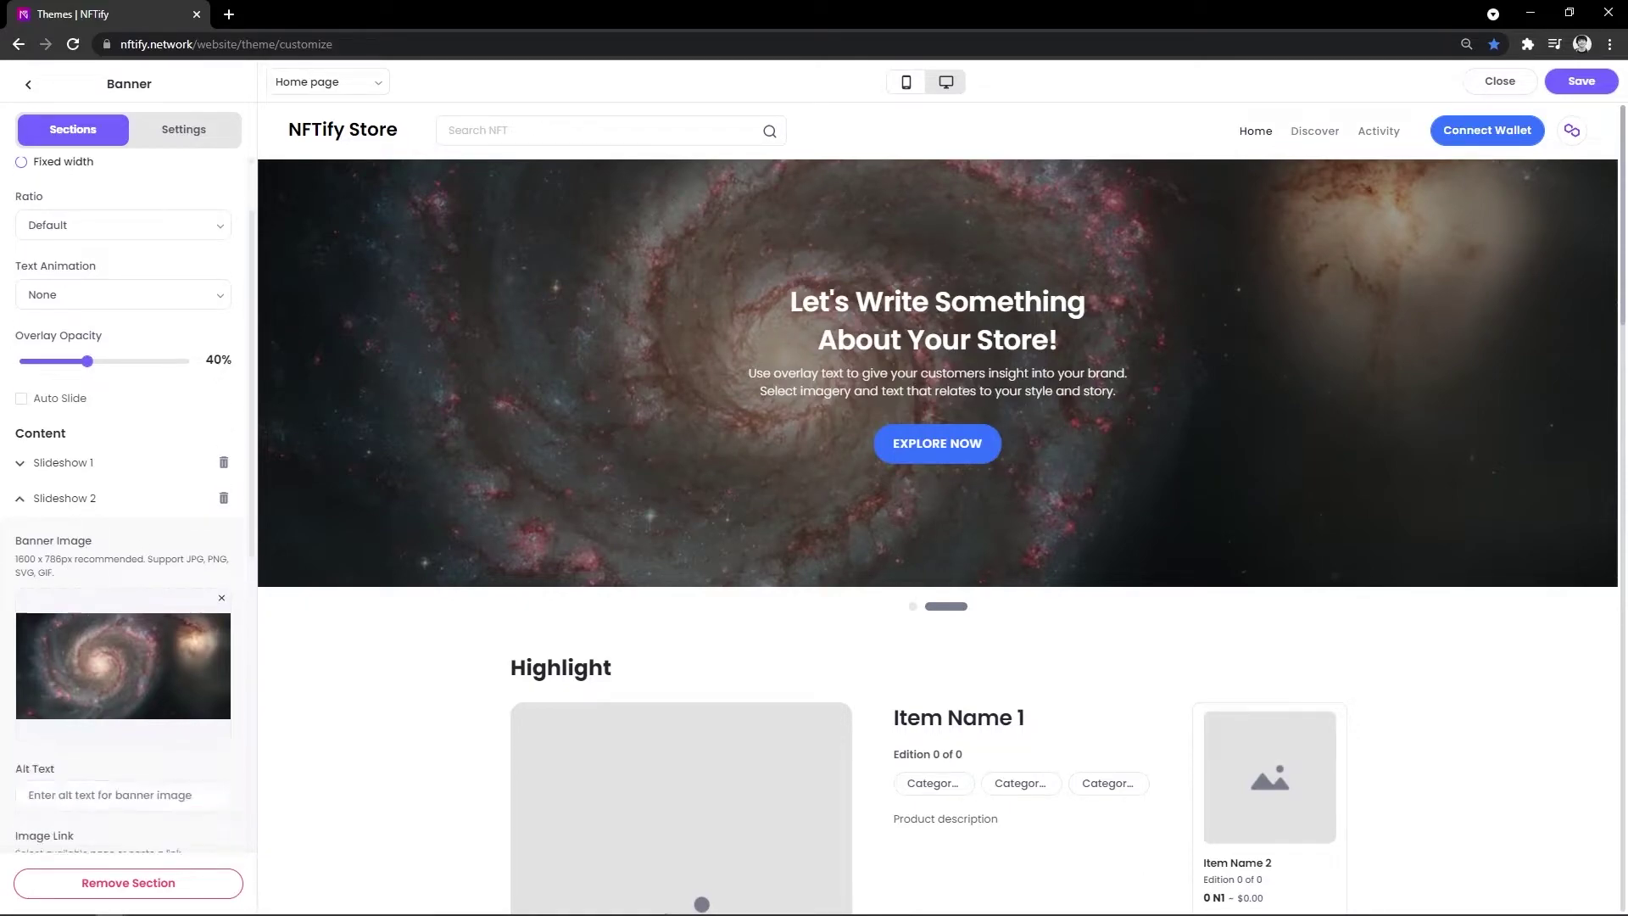
scroll(77, 610, "down", 4)
Go through the second slide's alt text, subtitle and button label, linking the button to Product page
left_click(81, 509)
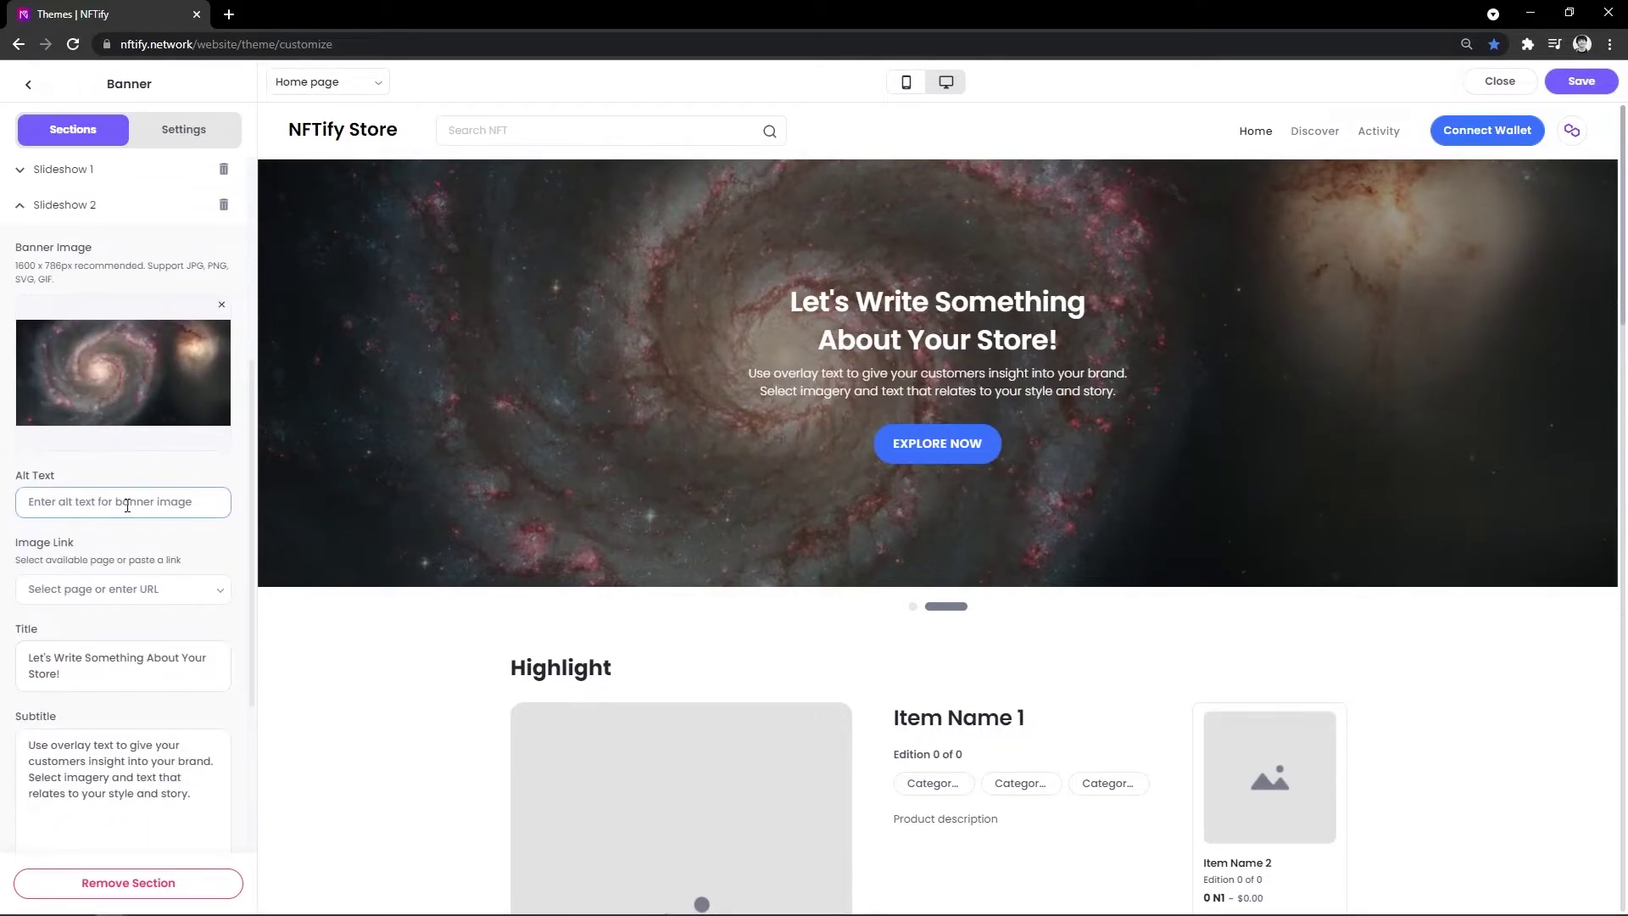
scroll(82, 602, "down", 3)
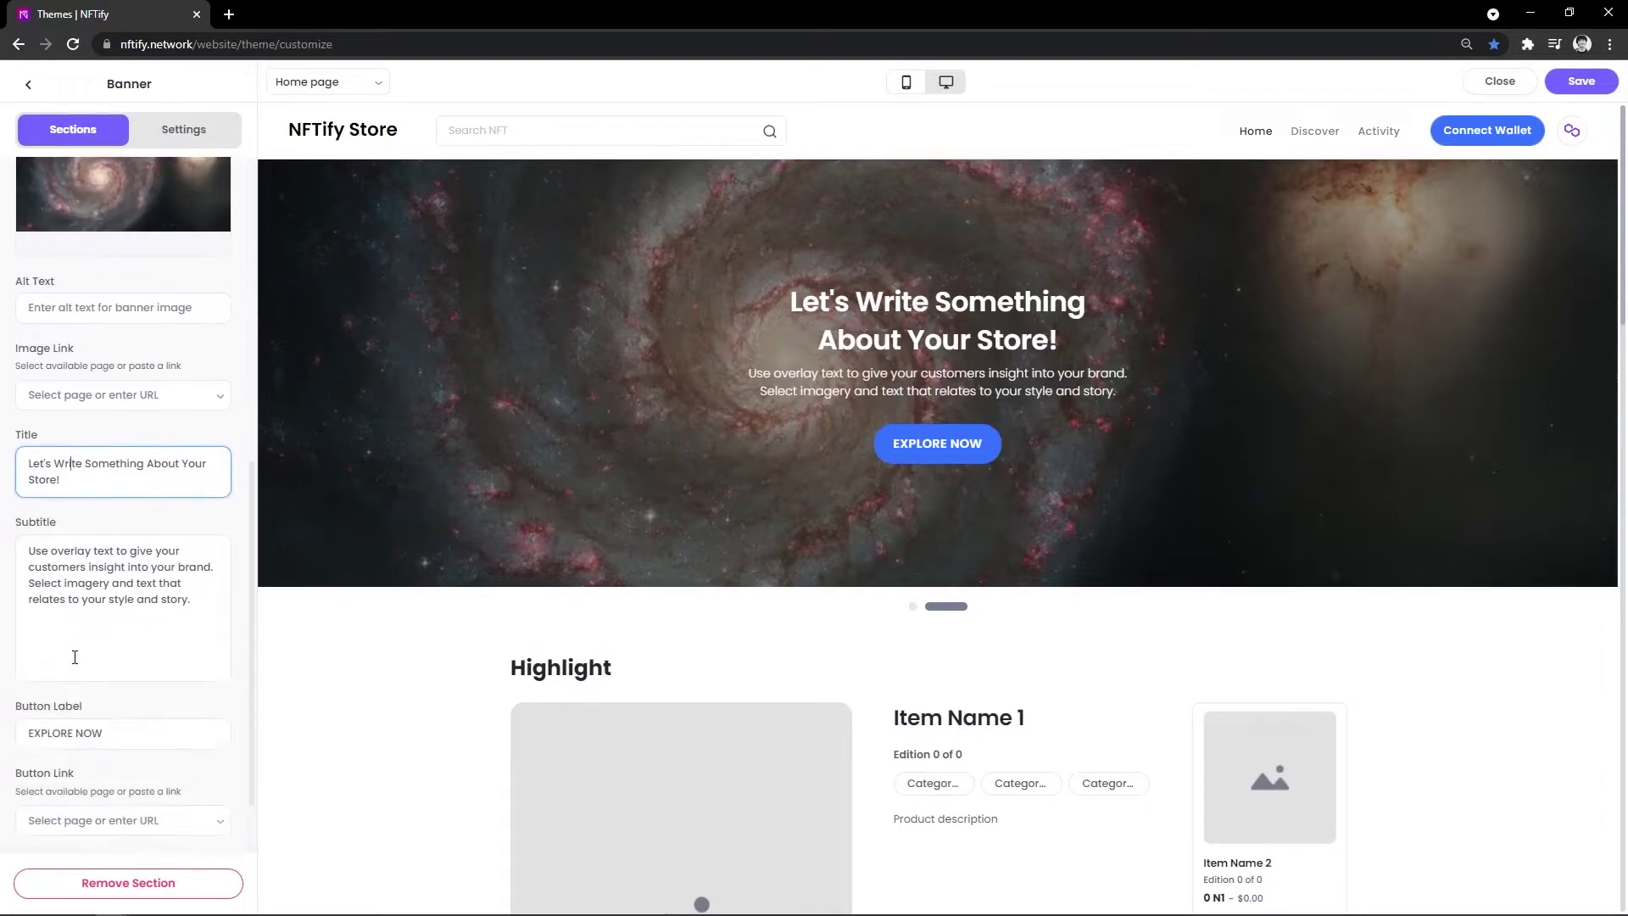
left_click(188, 529)
left_click(122, 646)
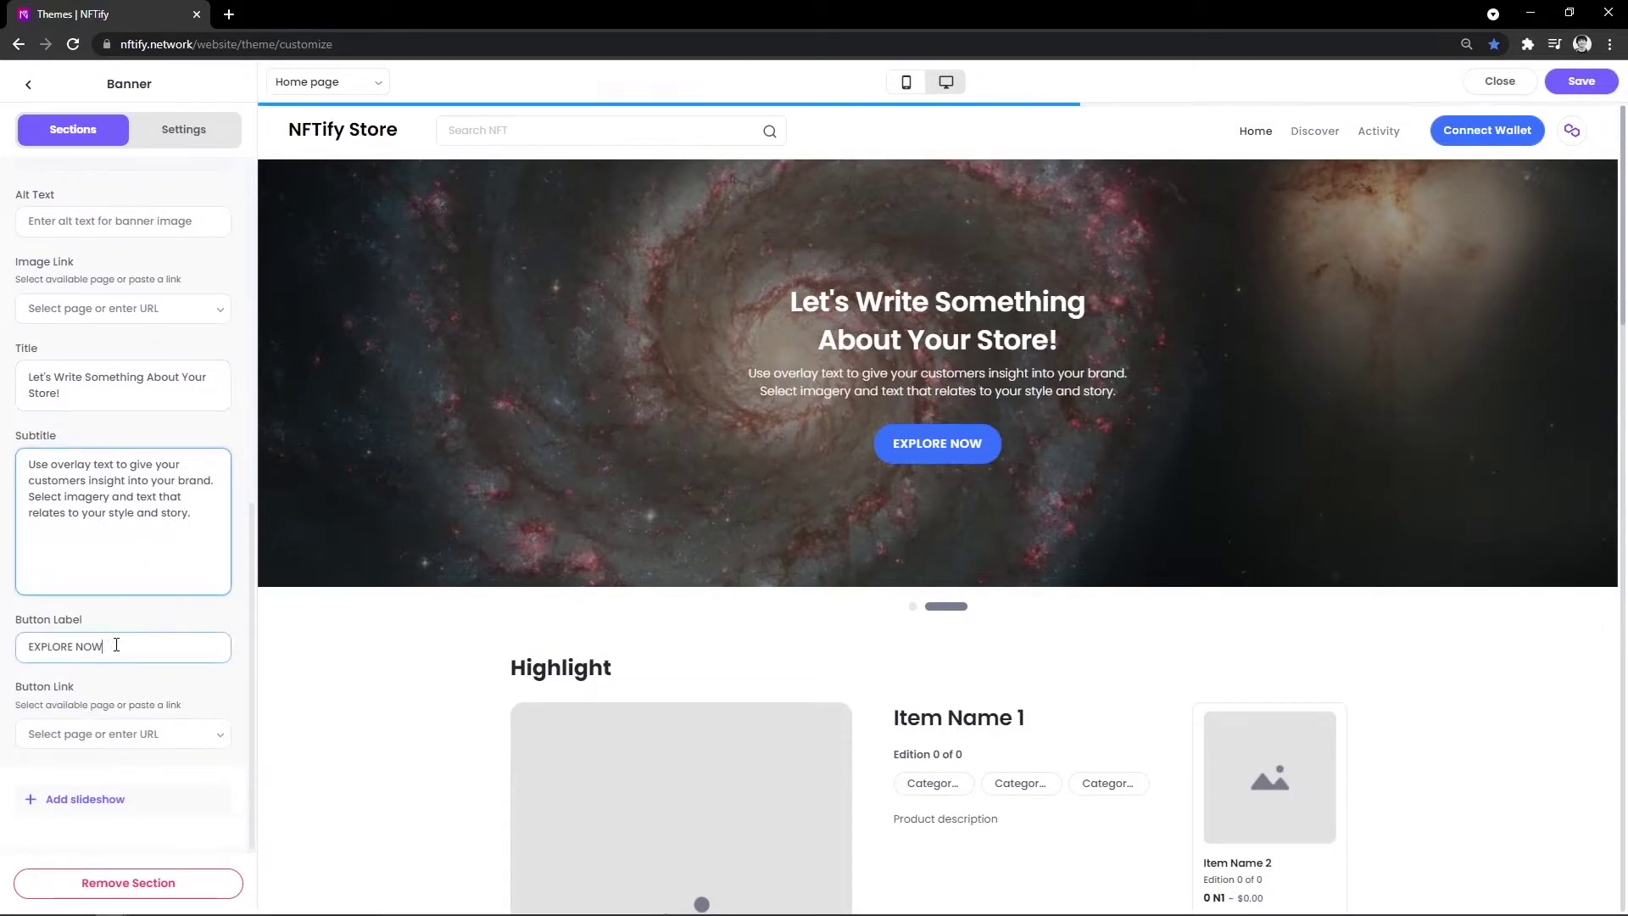
left_click(124, 734)
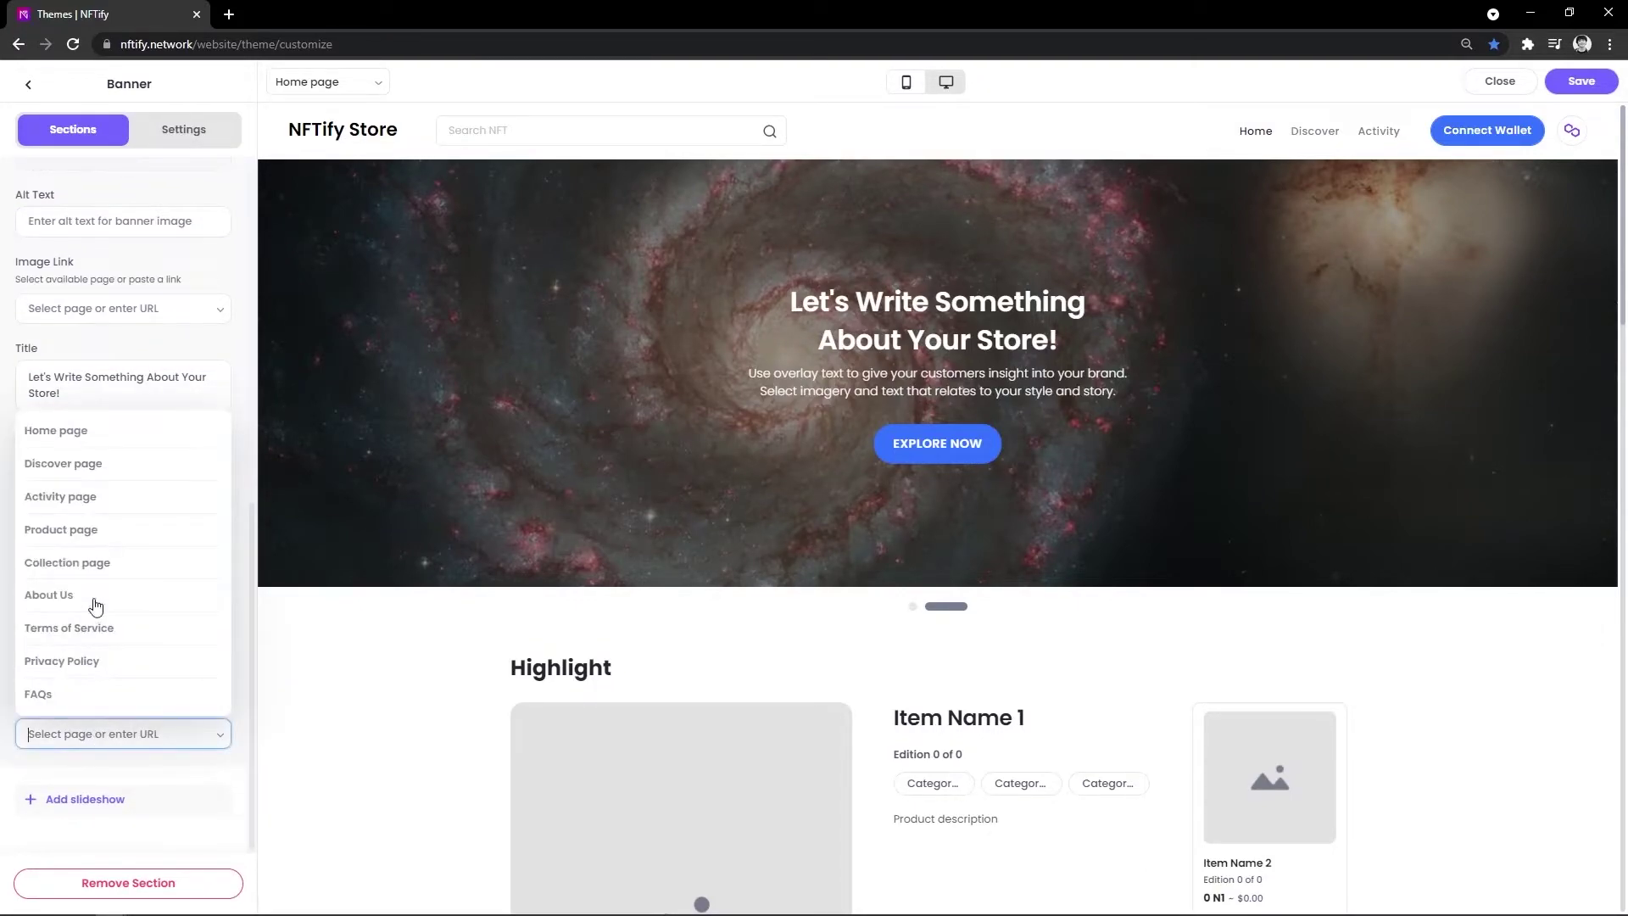
left_click(82, 528)
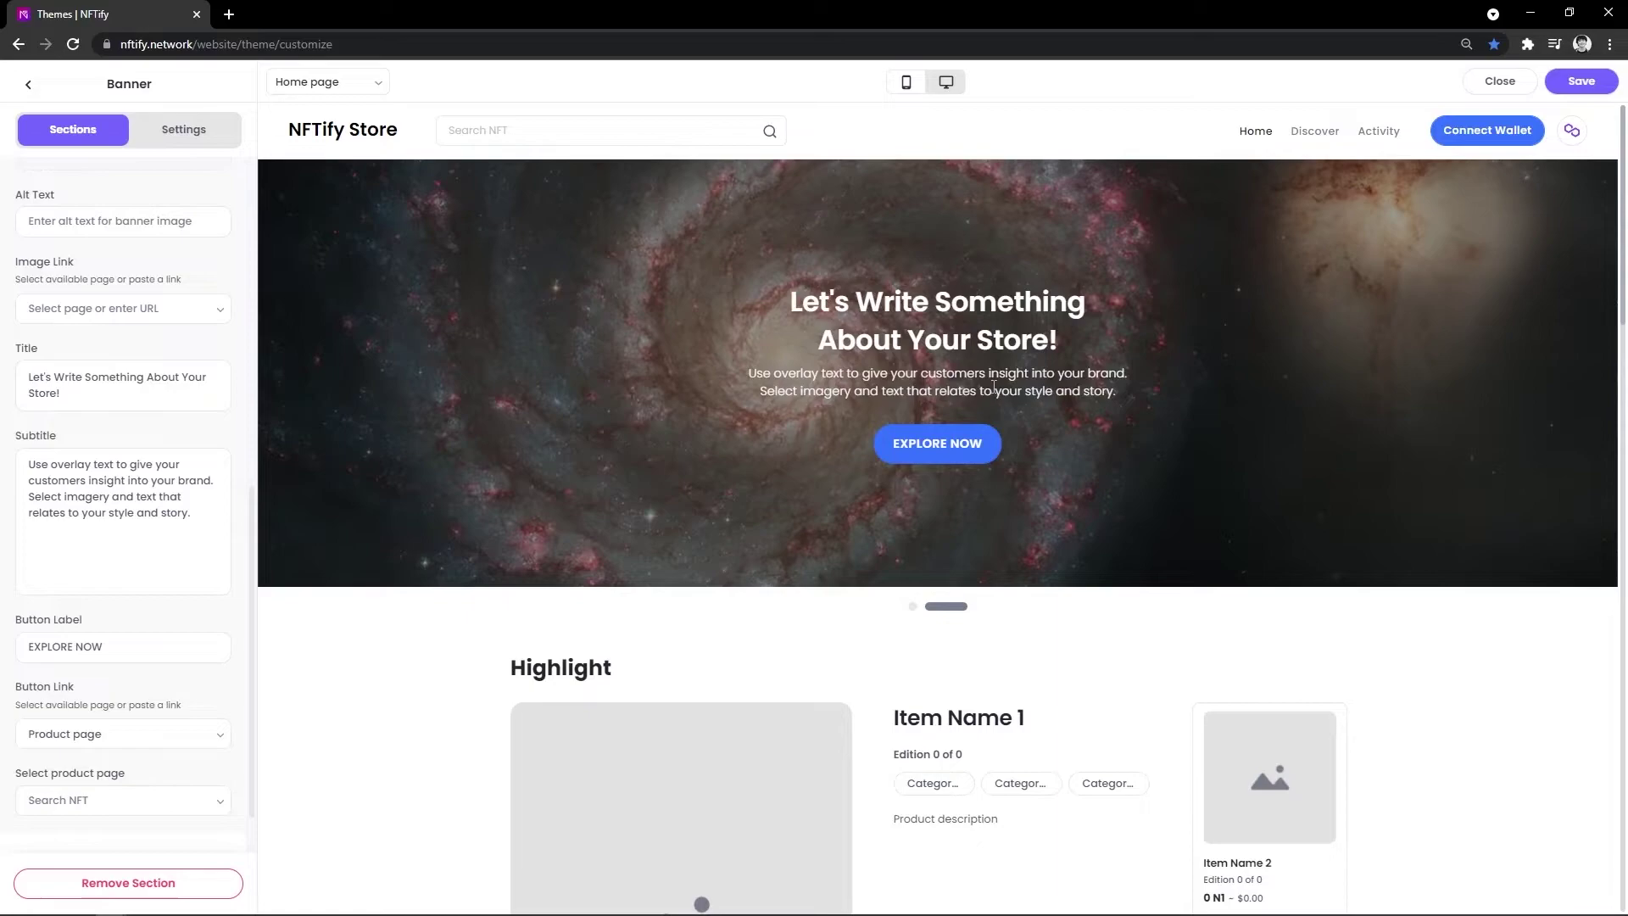
scroll(103, 381, "up", 6)
scroll(103, 382, "up", 4)
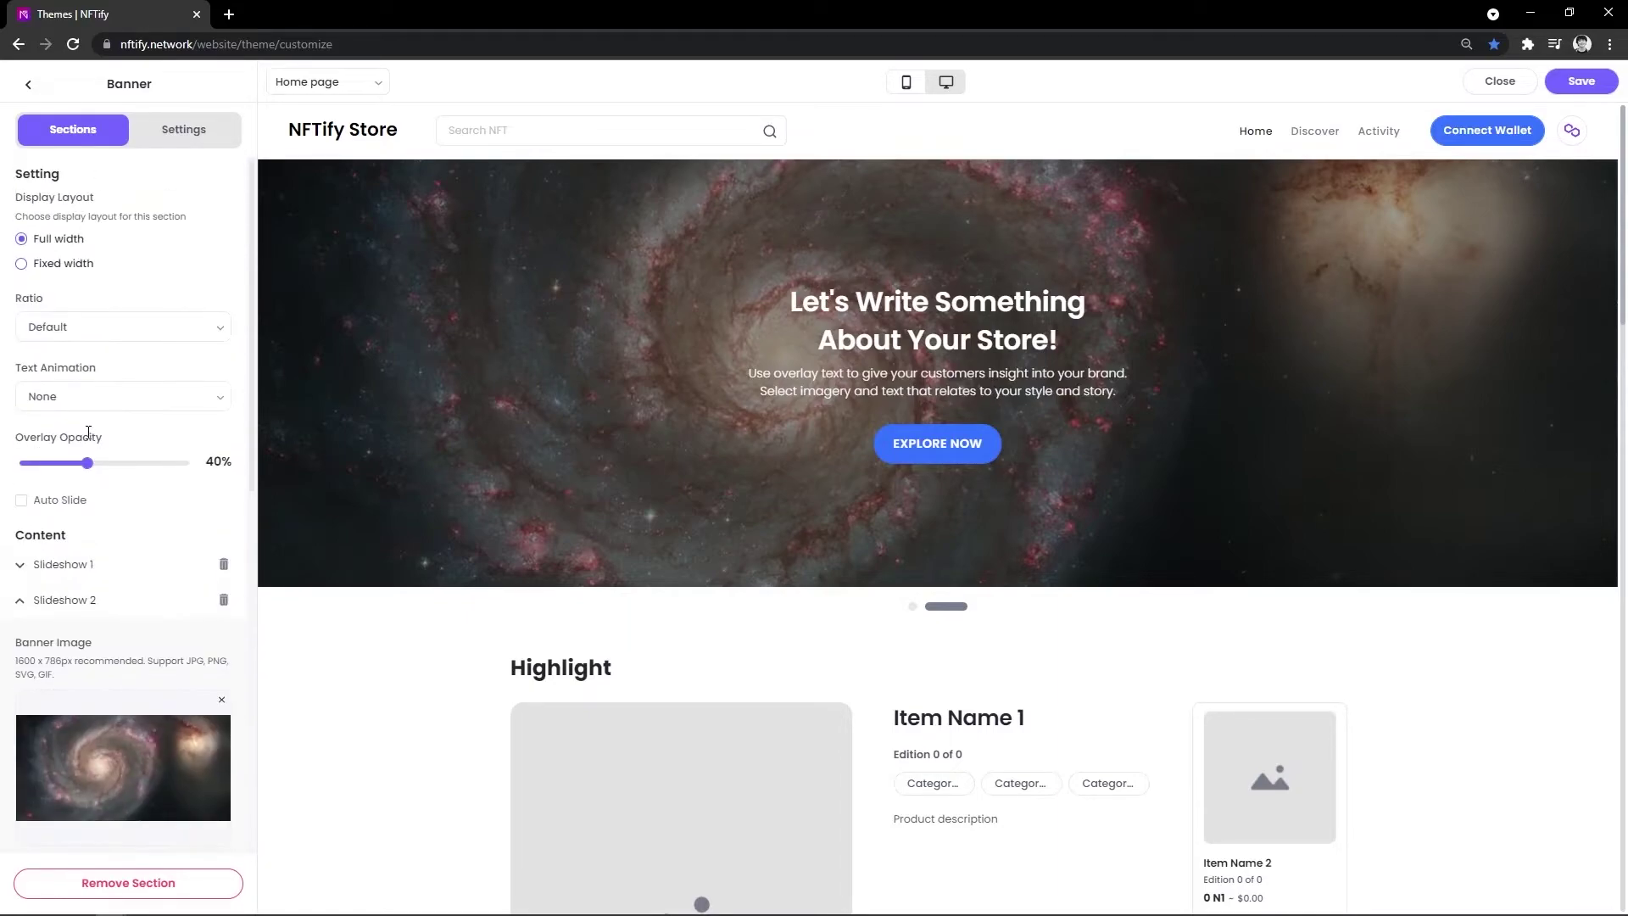
Set banner text animation to Fade up and overlay opacity to 24%, then return to sections
left_click(76, 397)
left_click(52, 500)
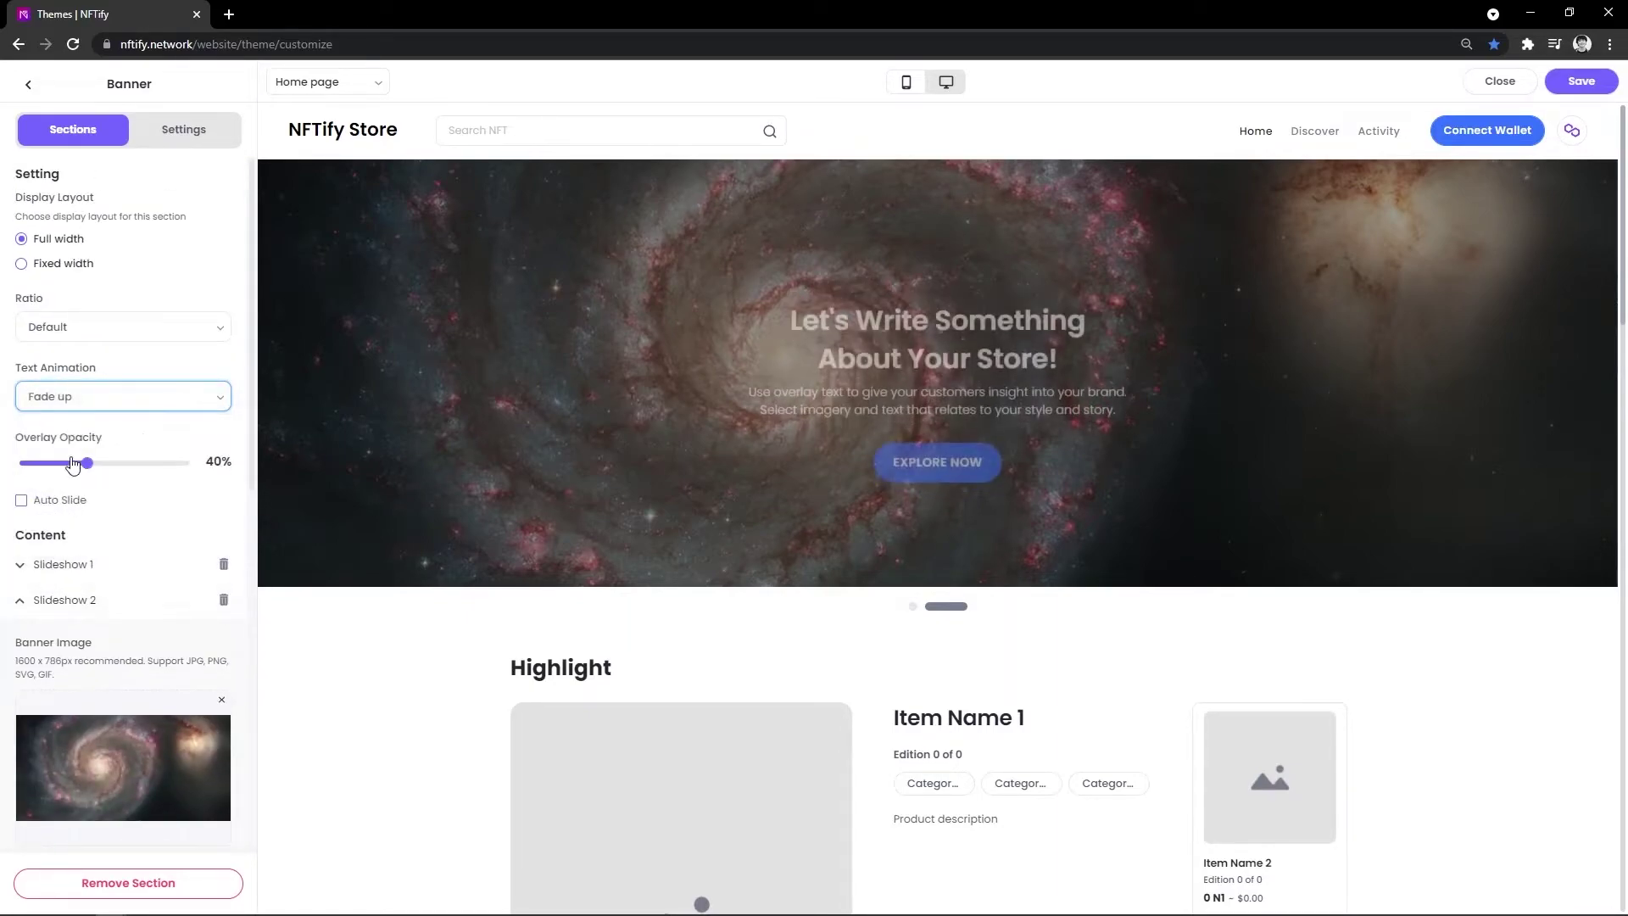
left_click_drag(87, 462, 85, 462)
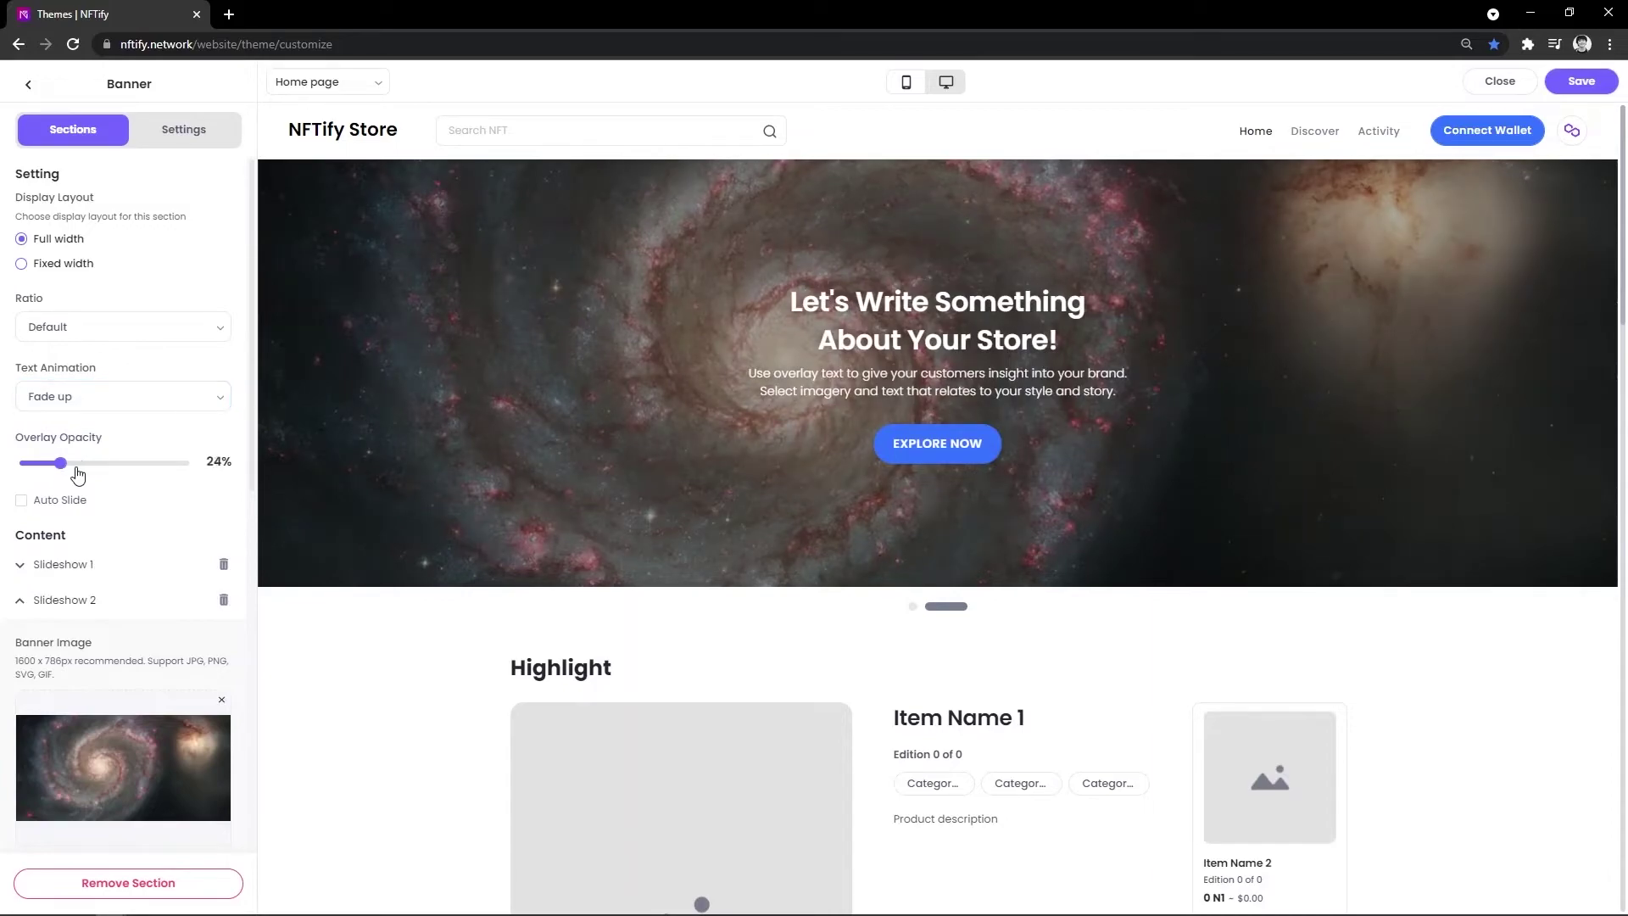
left_click(28, 84)
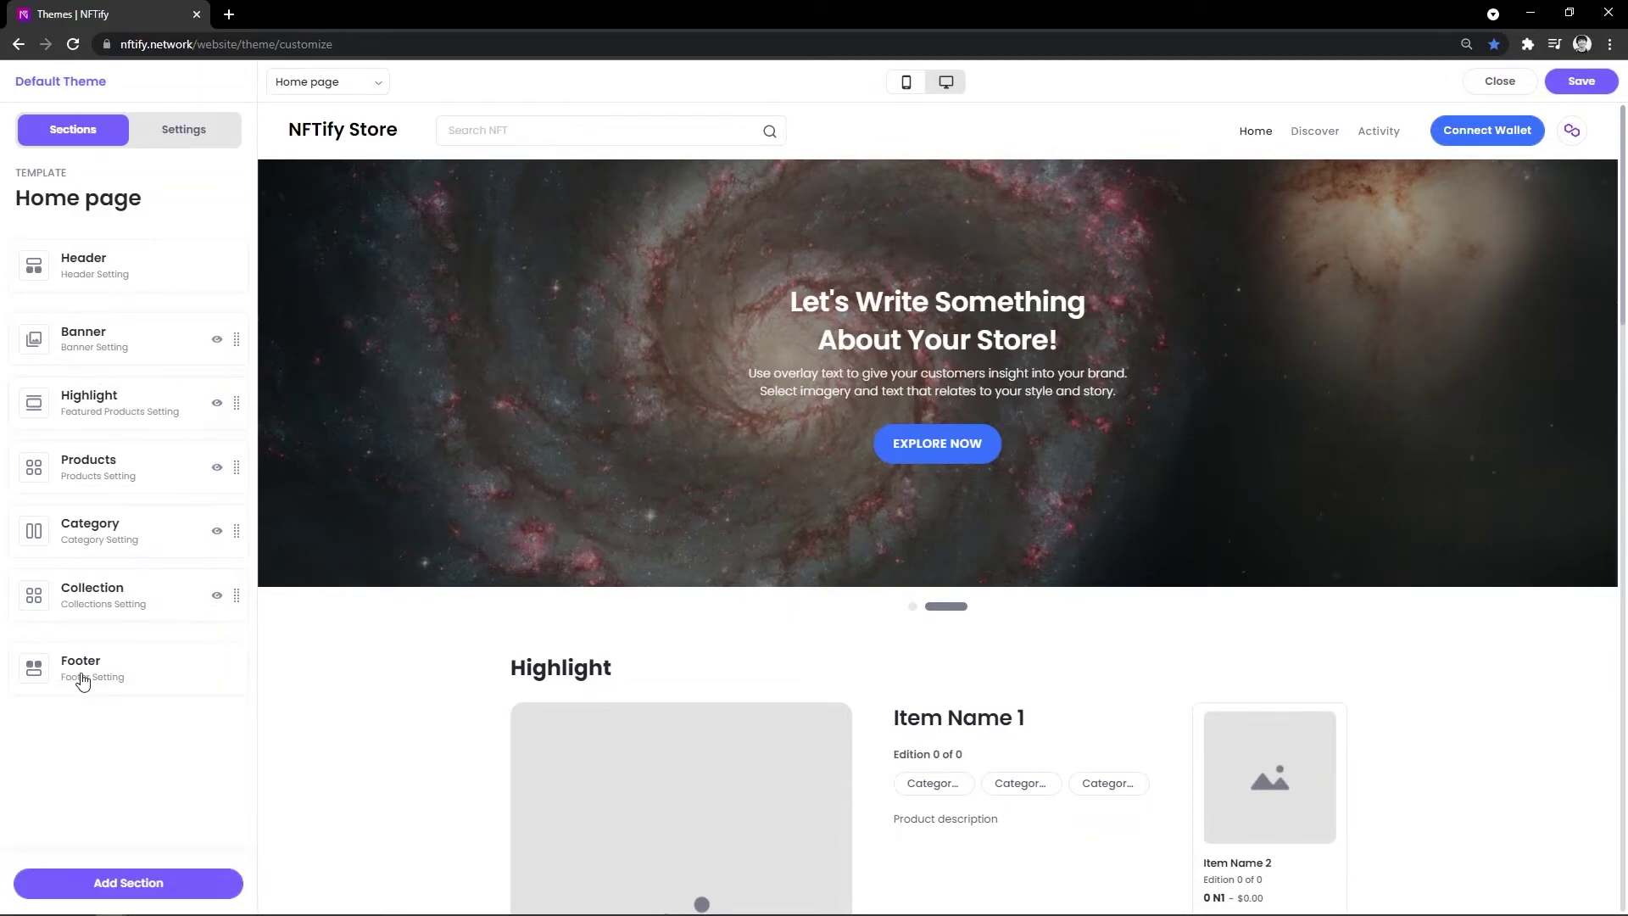
Switch the header to Logo Image, upload the NFTify logo, and set its width to 150px
left_click(114, 274)
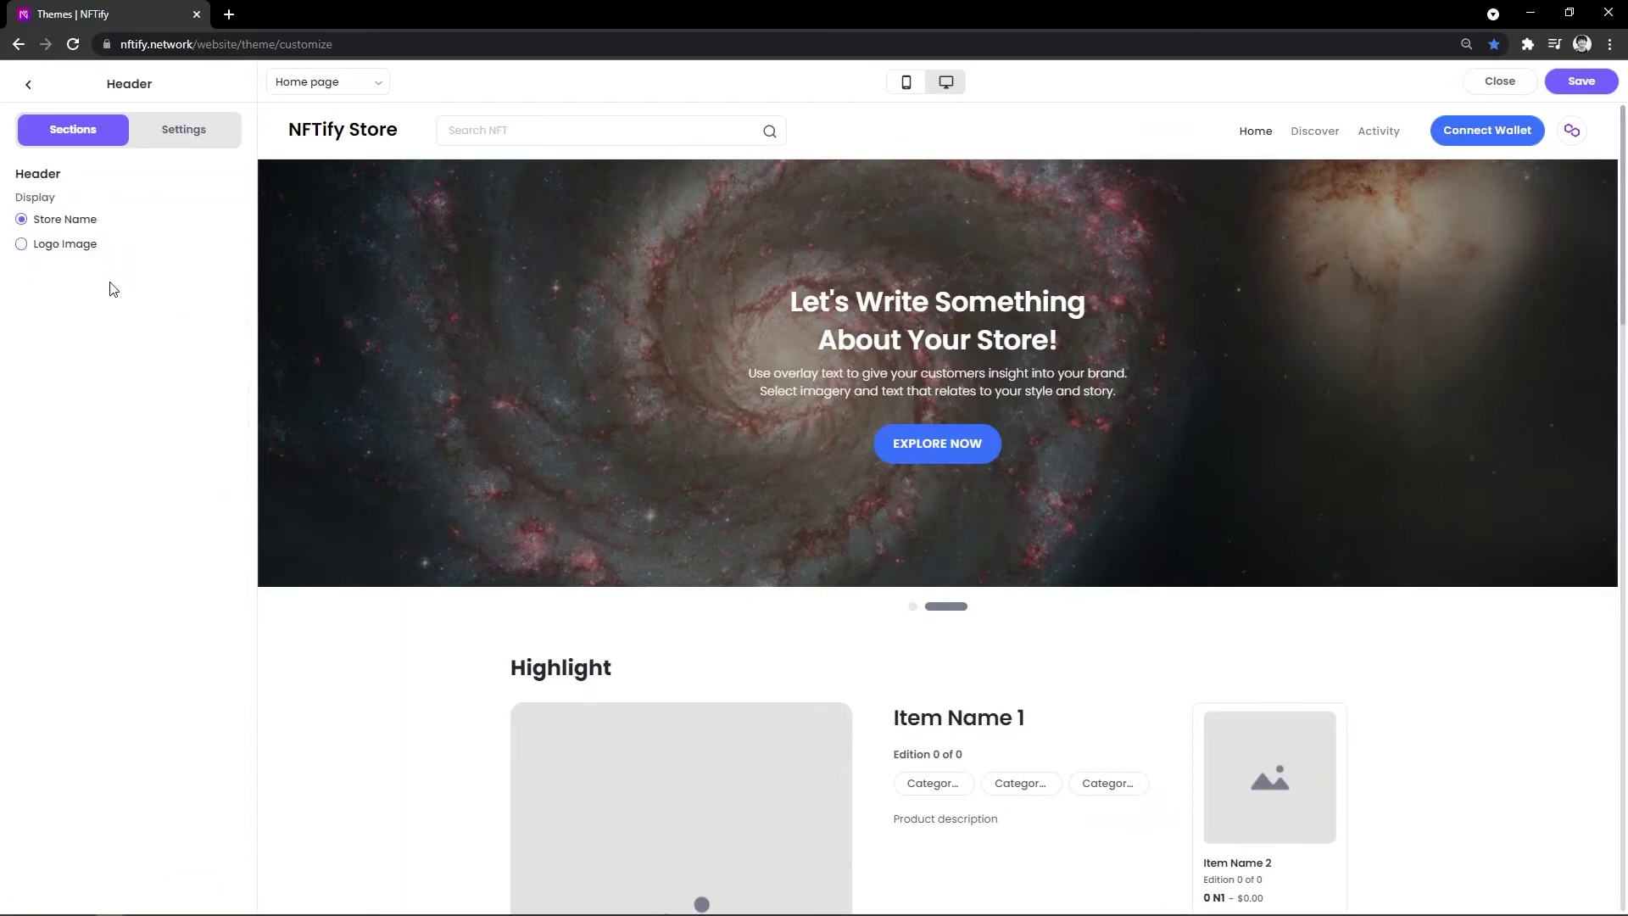
left_click(22, 245)
left_click(123, 374)
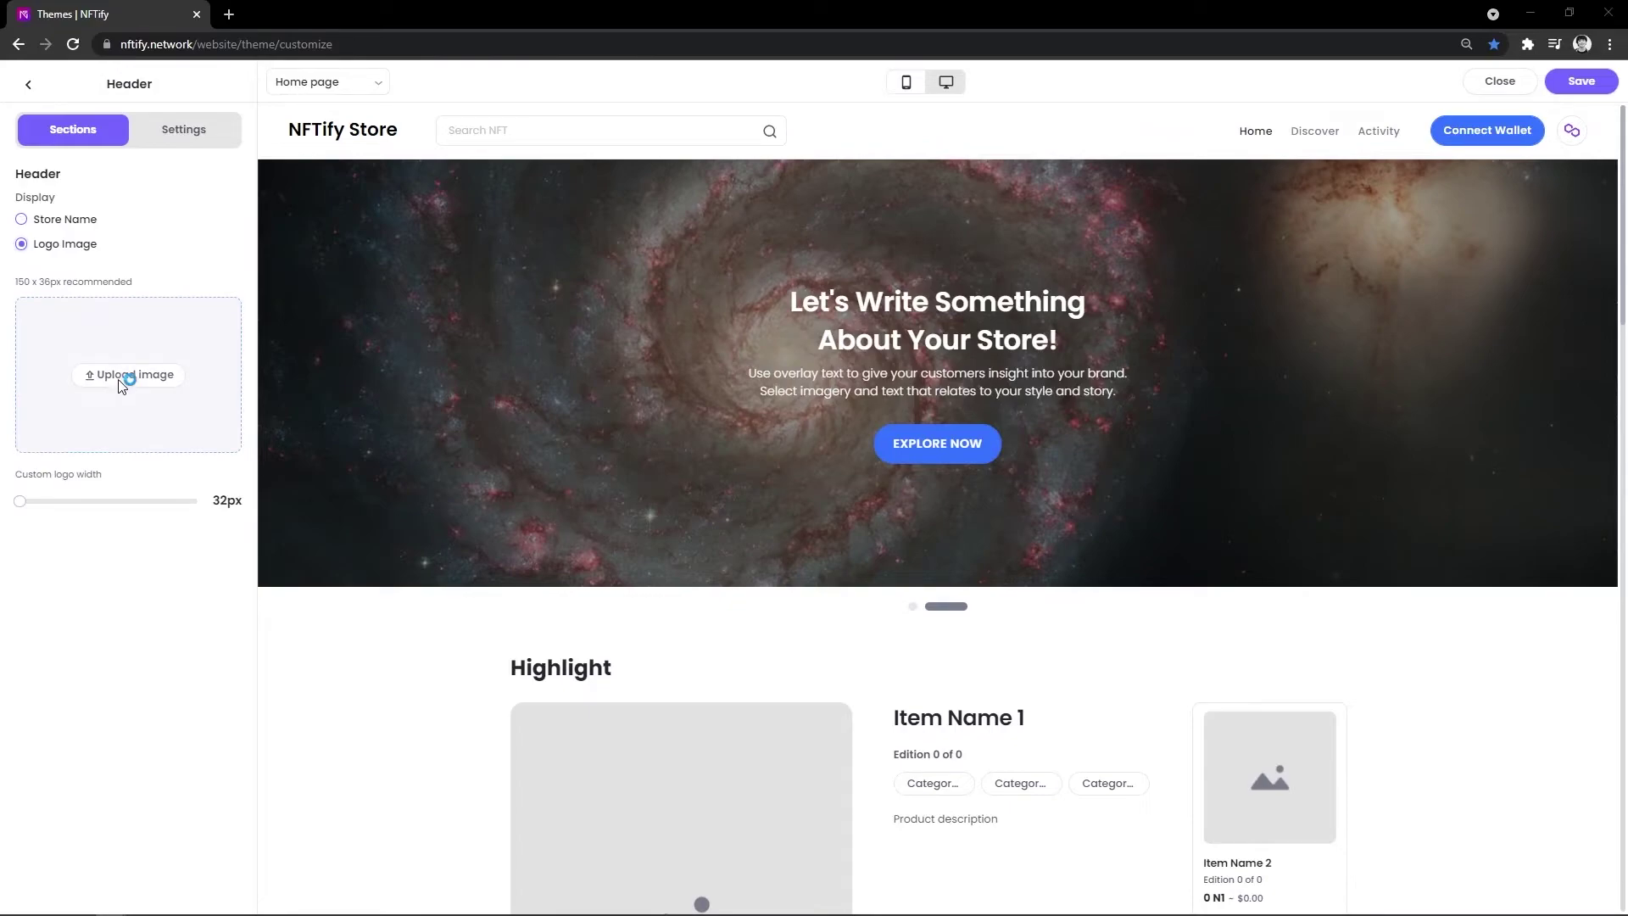
double_click(297, 154)
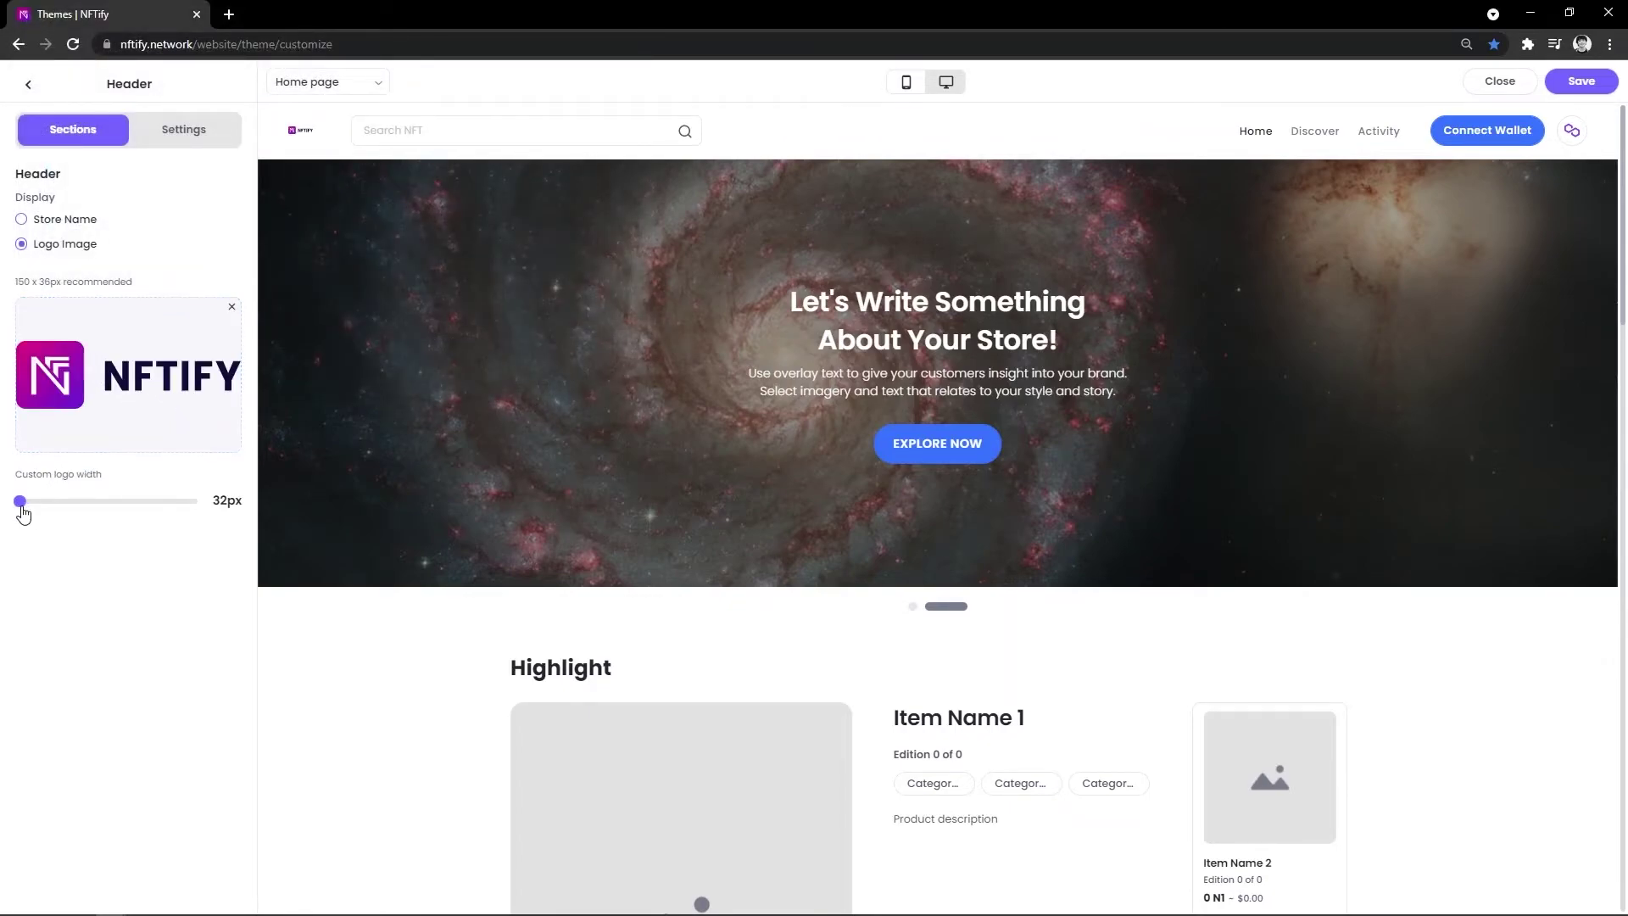
left_click_drag(22, 503, 116, 503)
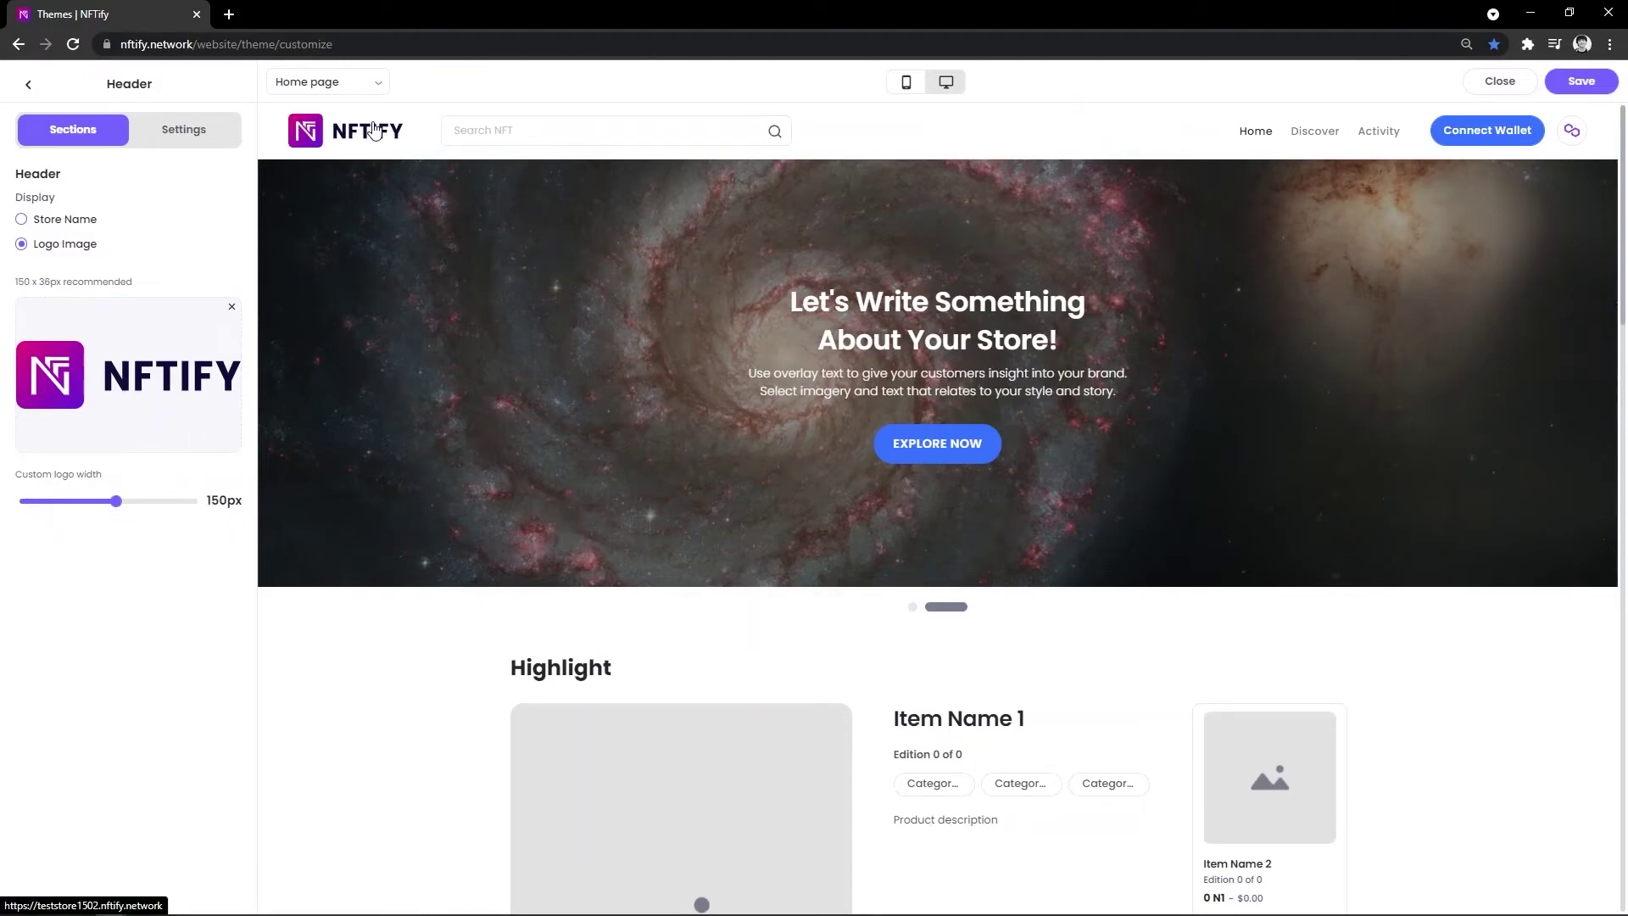
Save the customized home page theme
left_click(1577, 84)
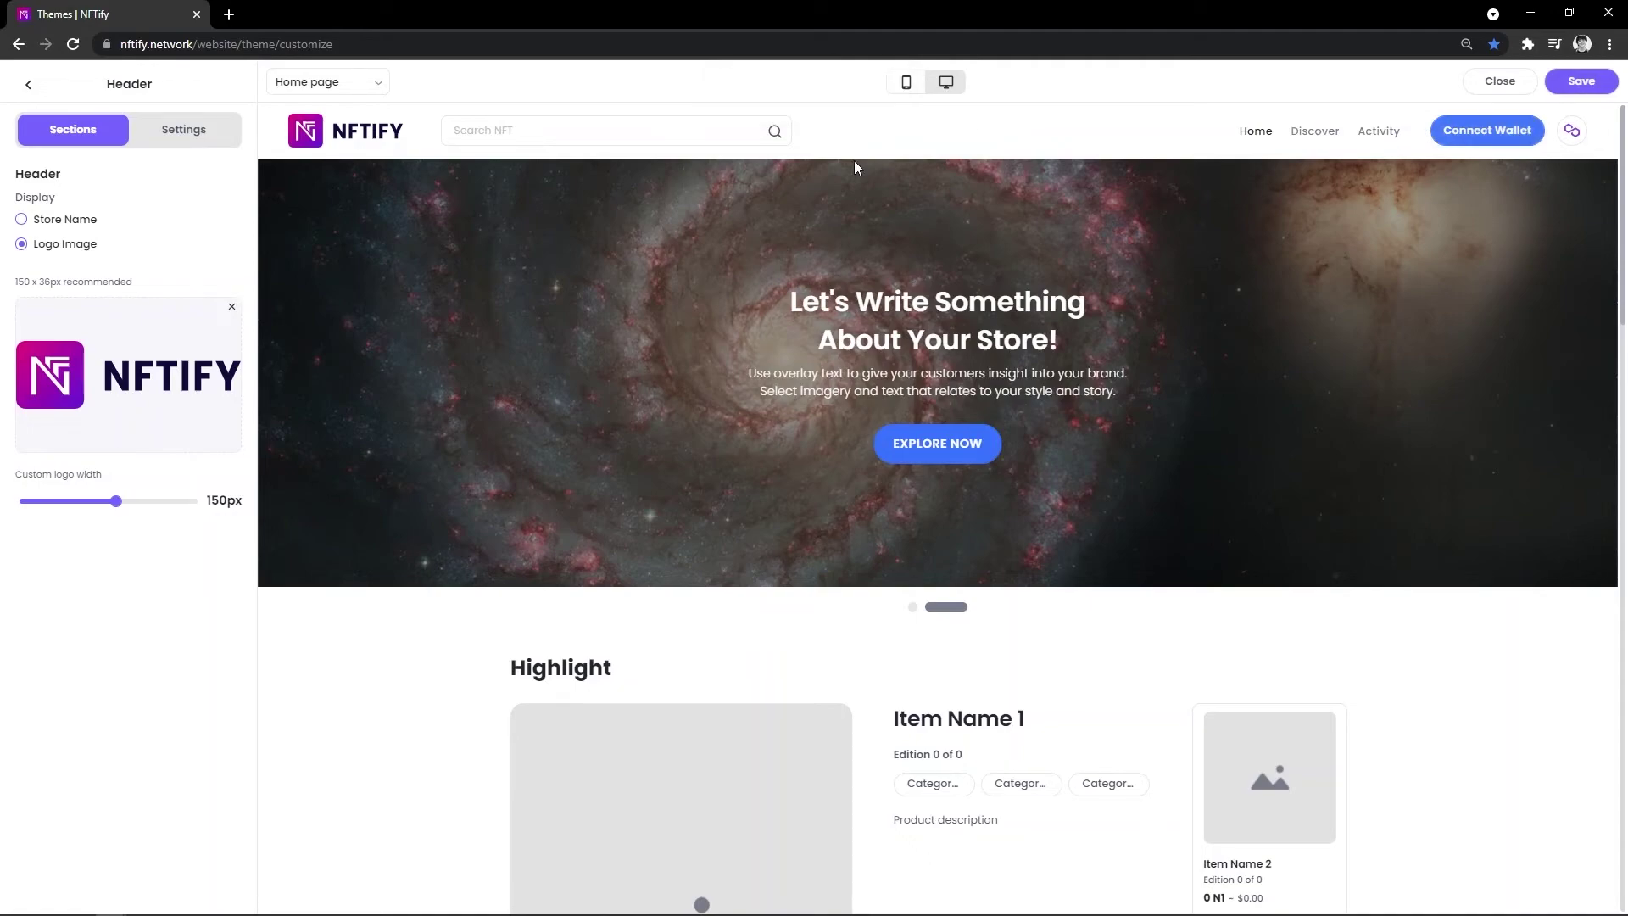
scroll(823, 267, "down", 3)
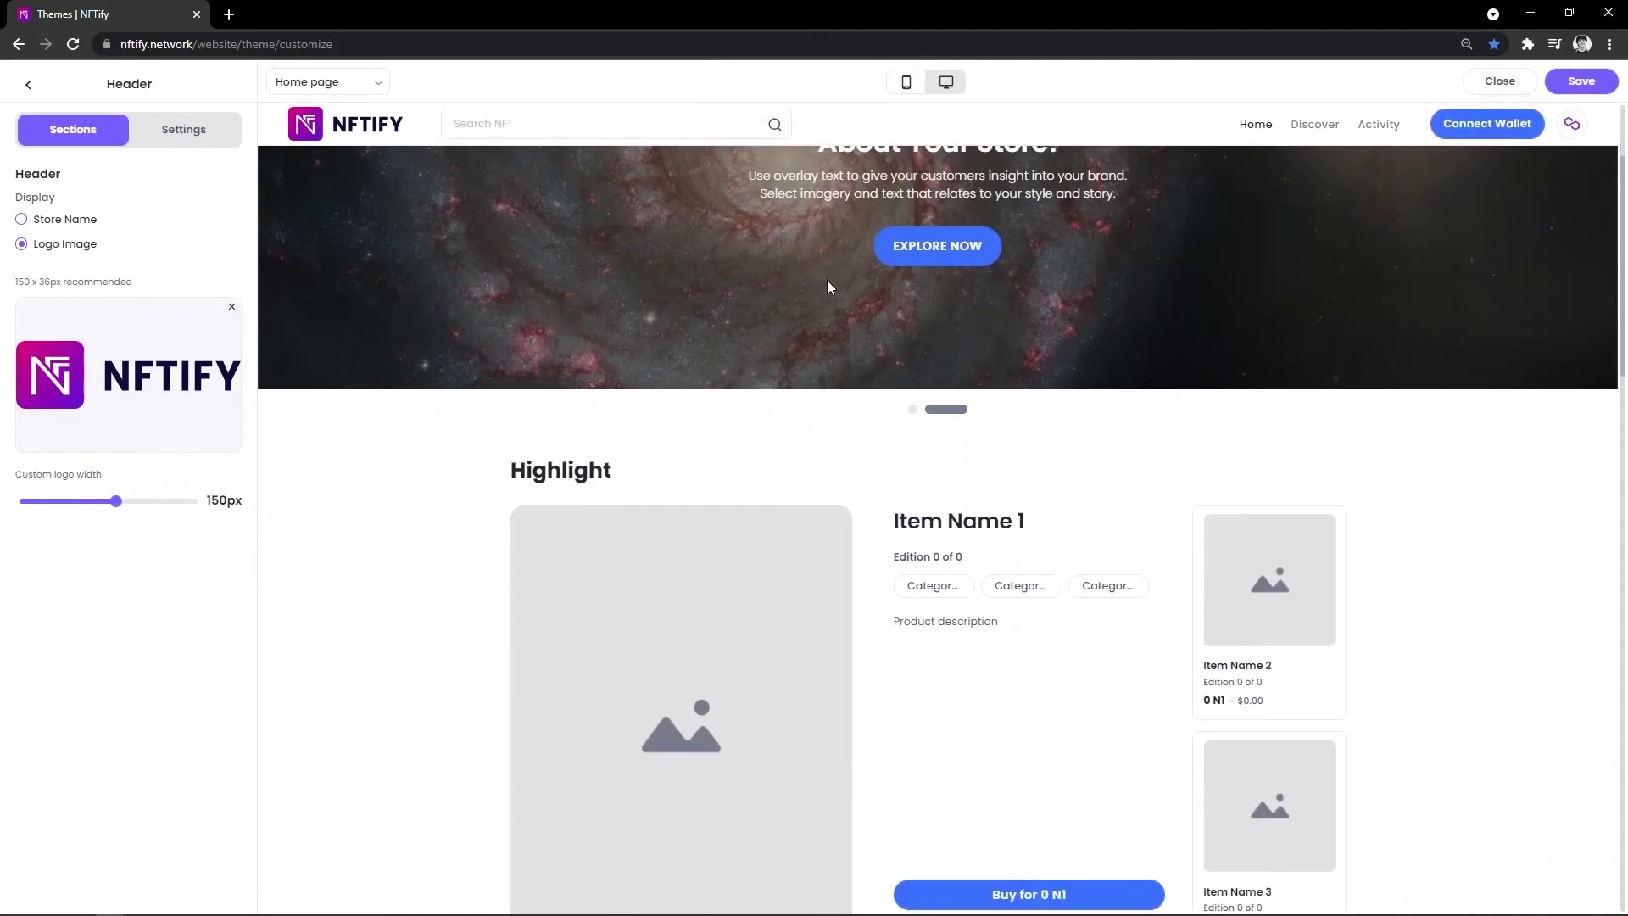
scroll(827, 280, "down", 3)
scroll(827, 285, "up", 5)
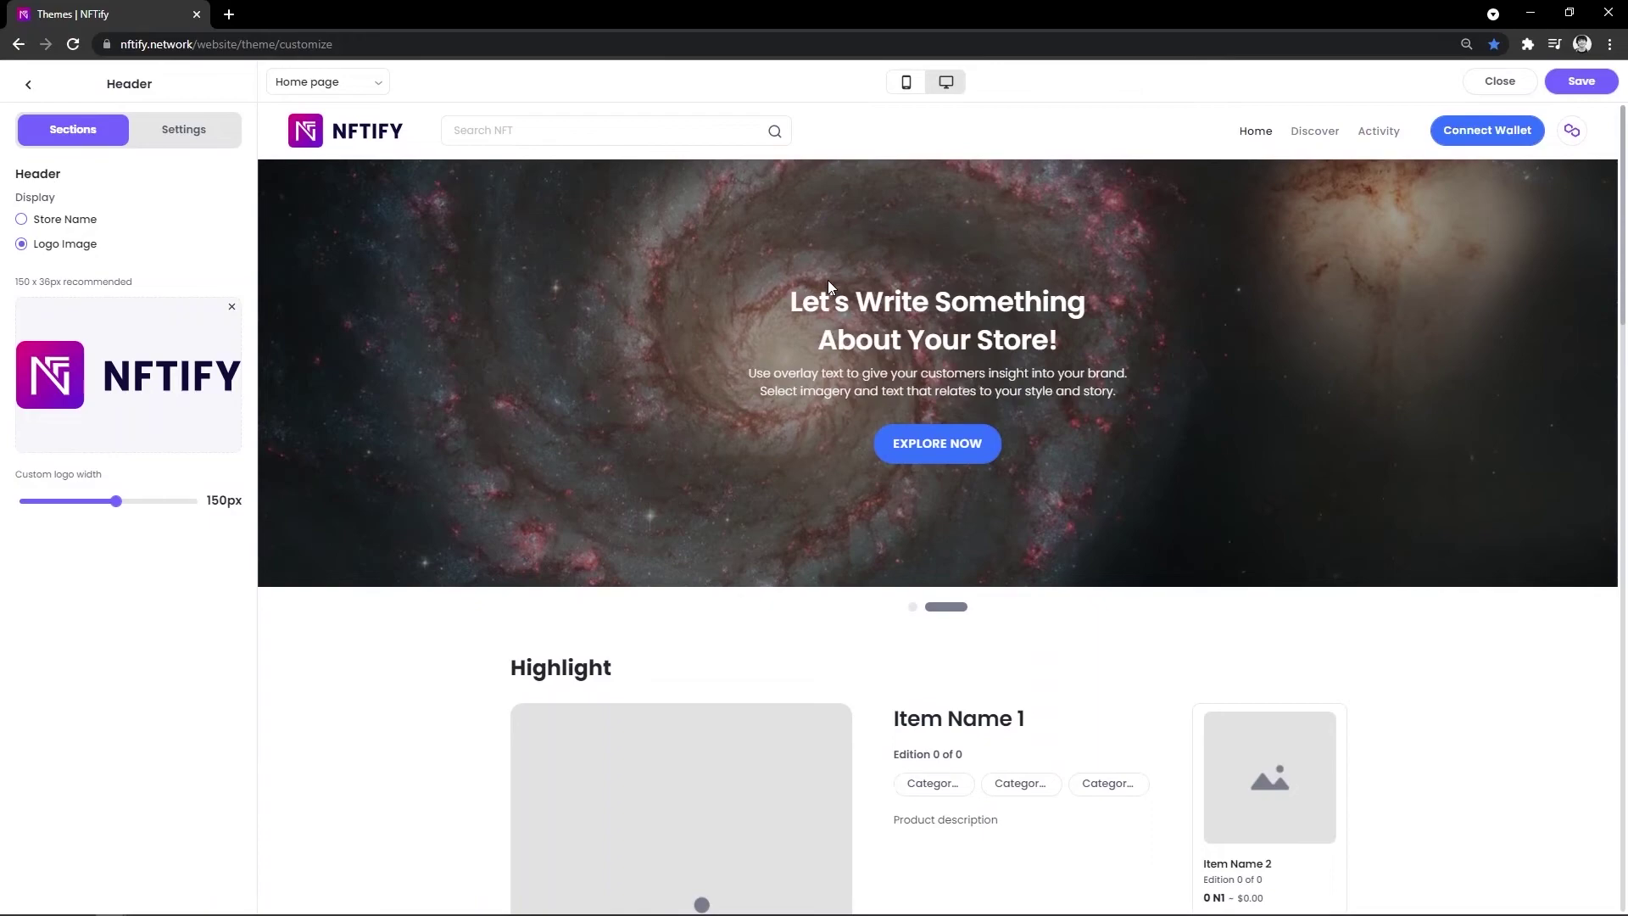